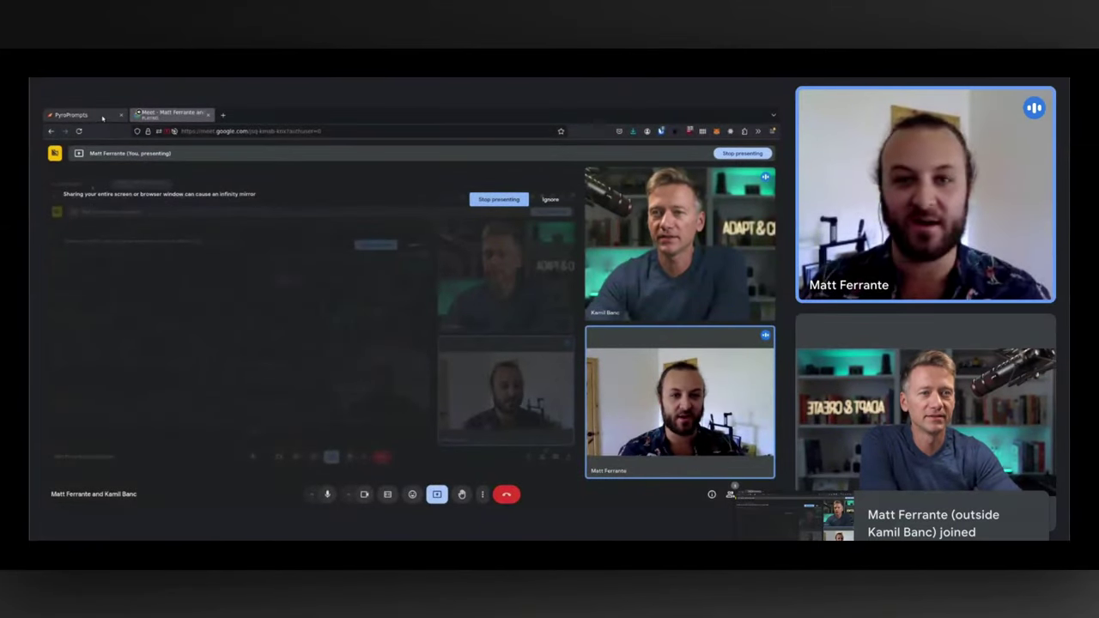
# - Switch to the PyroPrompts site and browse the public prompts in its Prompt Library
pyautogui.click(74, 114)
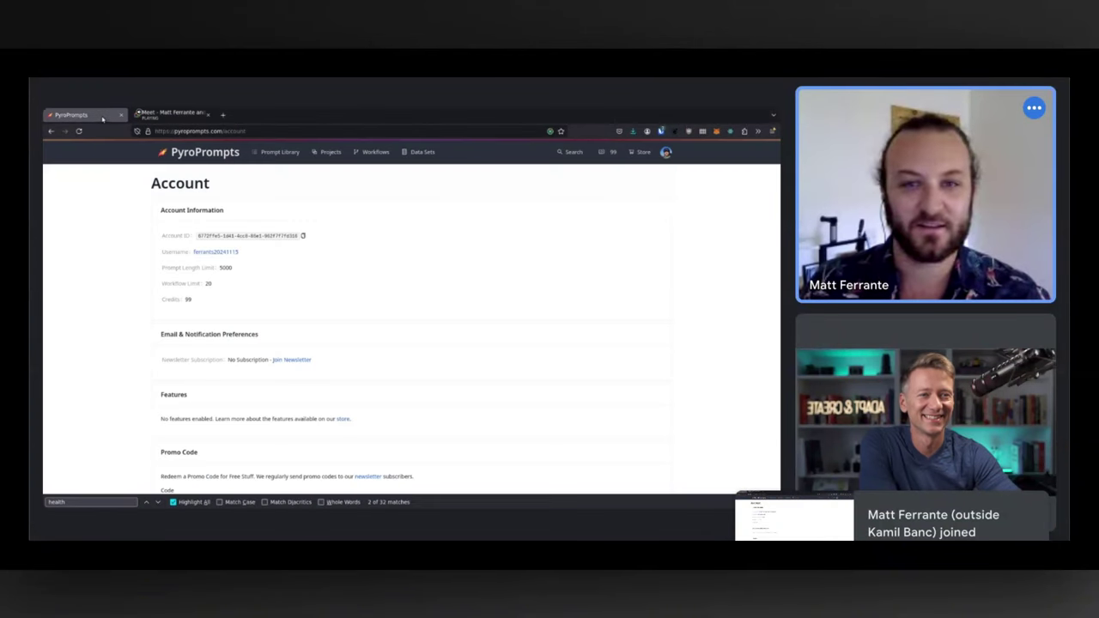
pyautogui.click(204, 152)
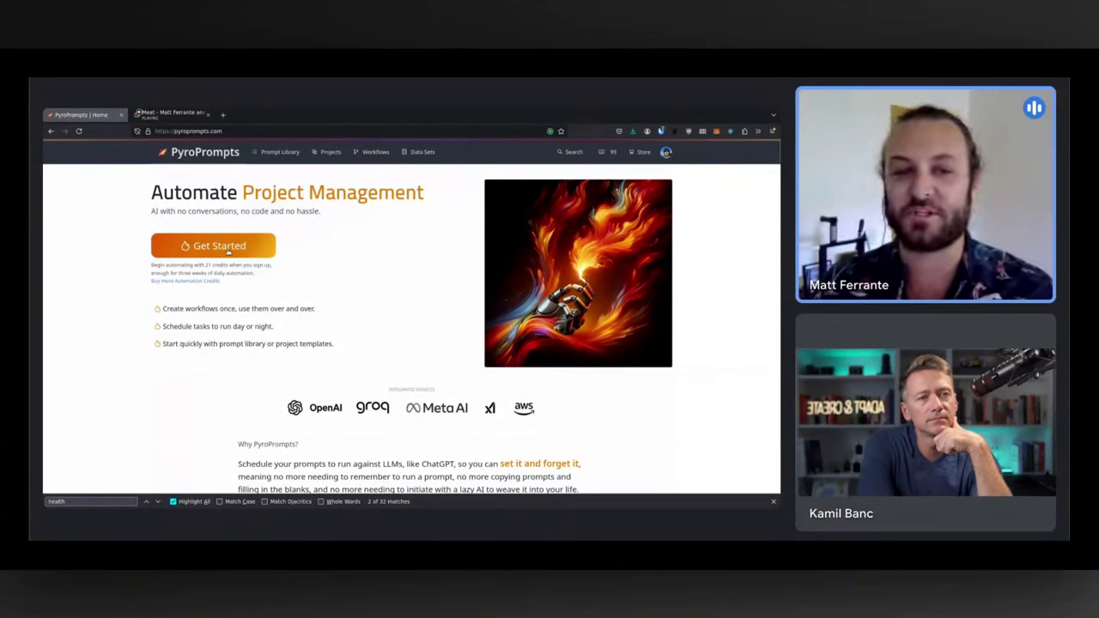
pyautogui.click(281, 152)
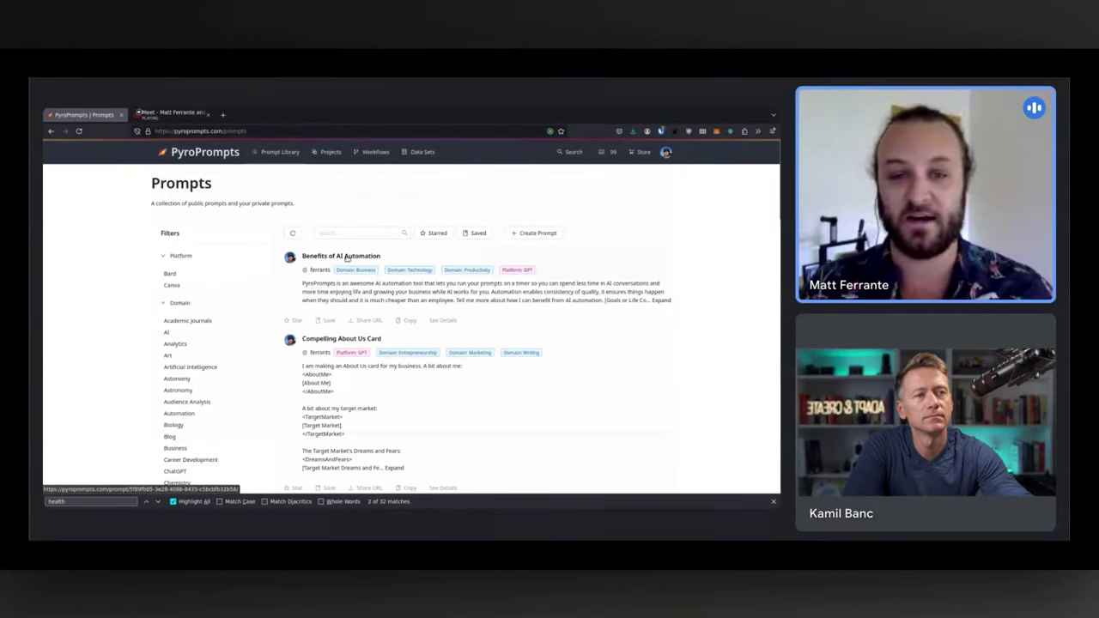
pyautogui.scroll(-1, 322, 333)
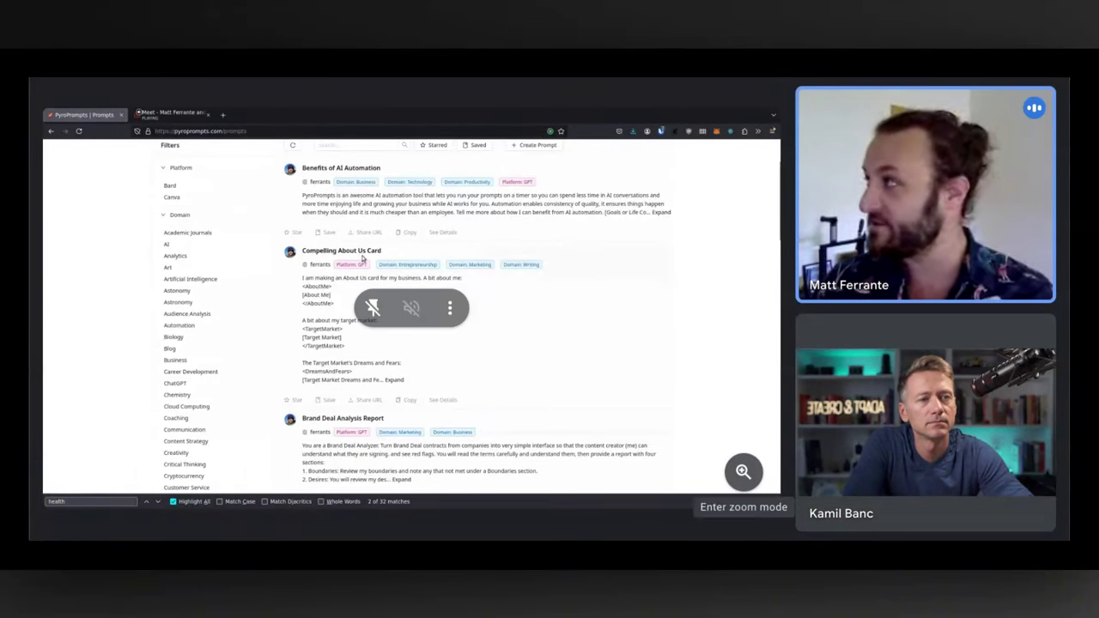
pyautogui.click(743, 471)
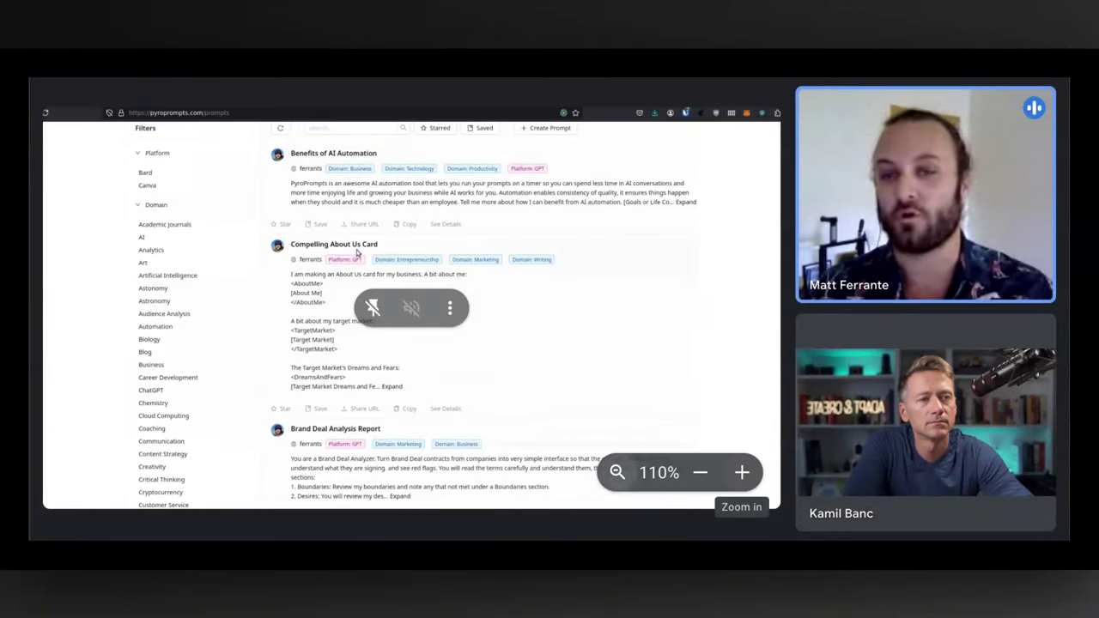
pyautogui.click(702, 471)
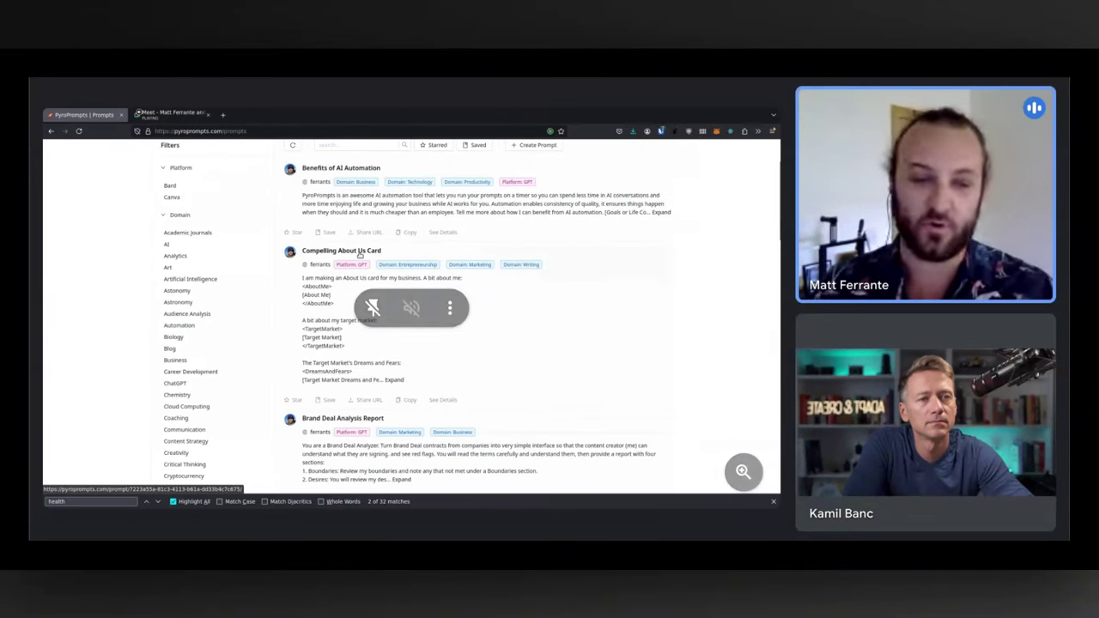
pyautogui.click(450, 308)
pyautogui.press('Escape')
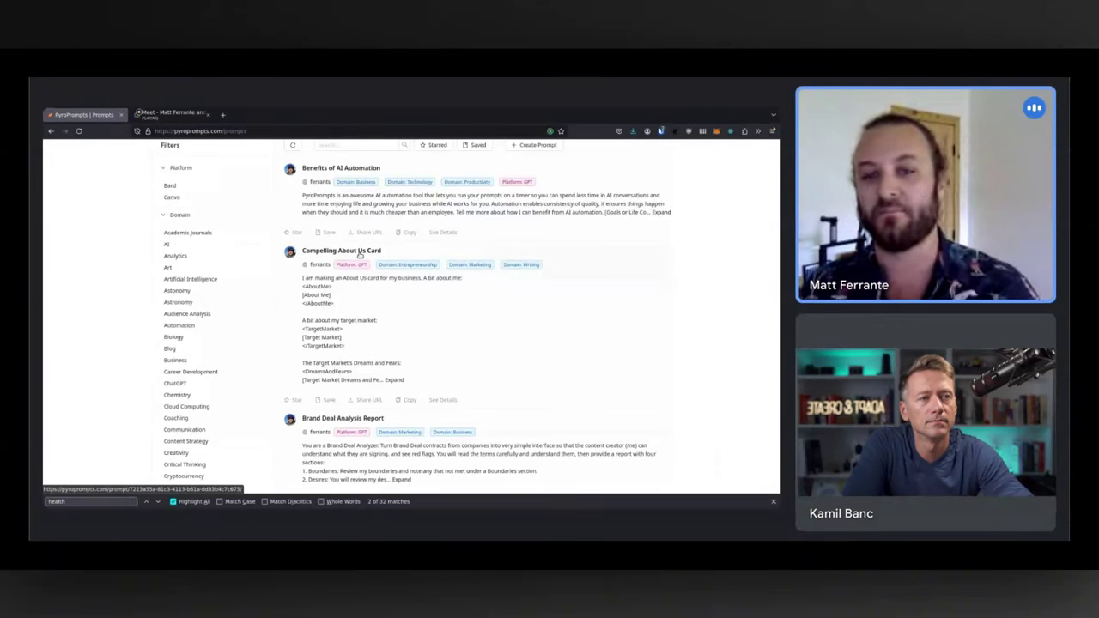
# - Open the Compelling About Us Card prompt and review its fillable template and filled prompt text
pyautogui.click(359, 255)
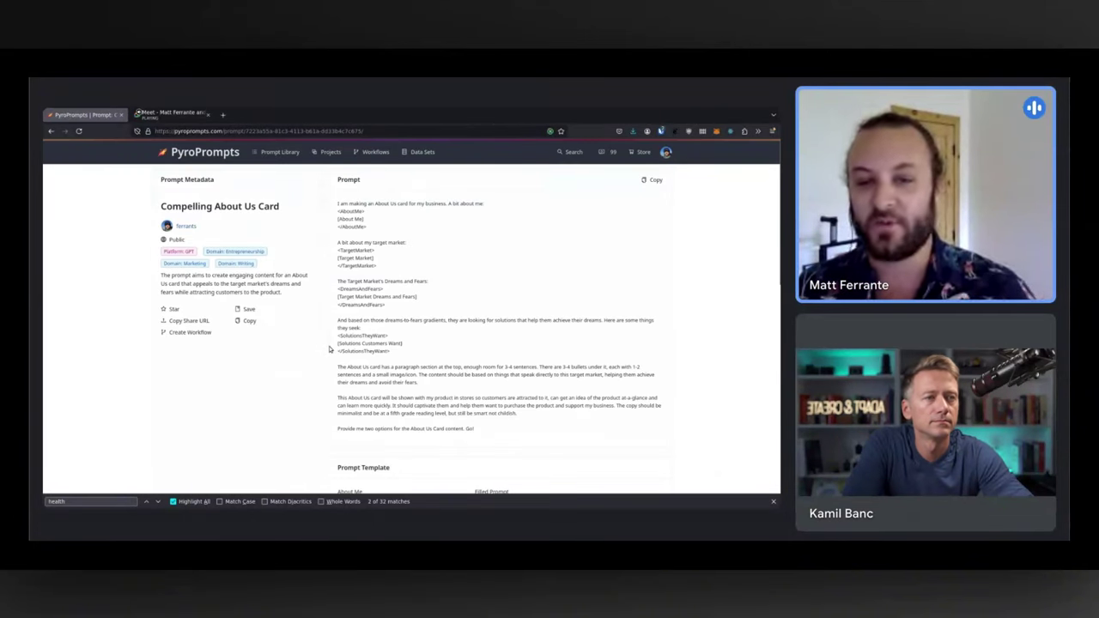
pyautogui.scroll(-5, 365, 249)
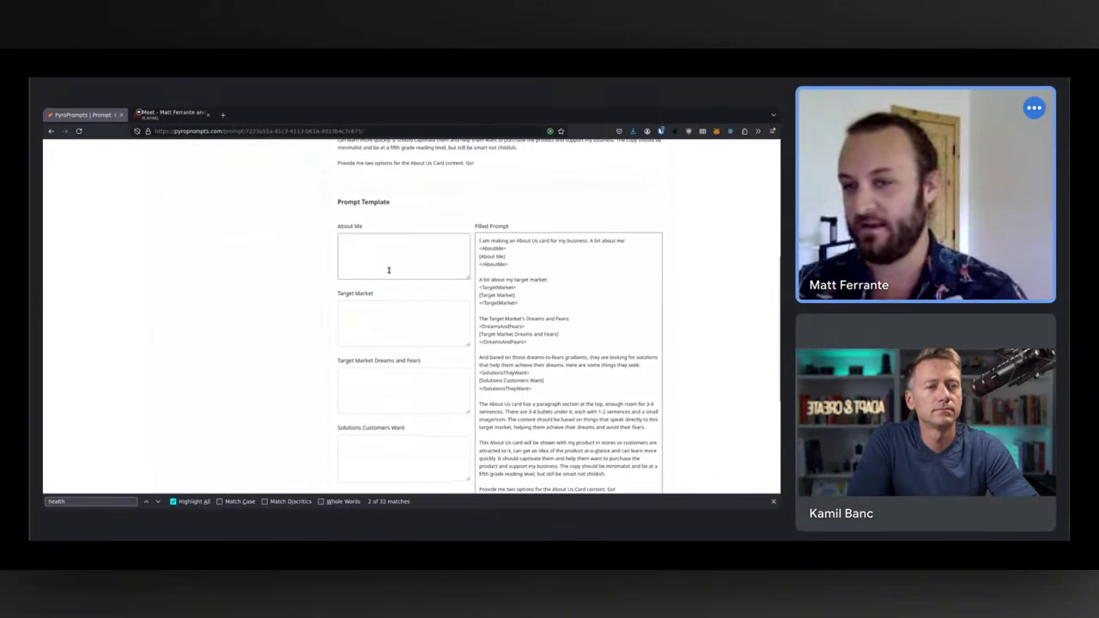
pyautogui.scroll(-1, 403, 258)
pyautogui.moveTo(497, 200); pyautogui.dragTo(506, 207)
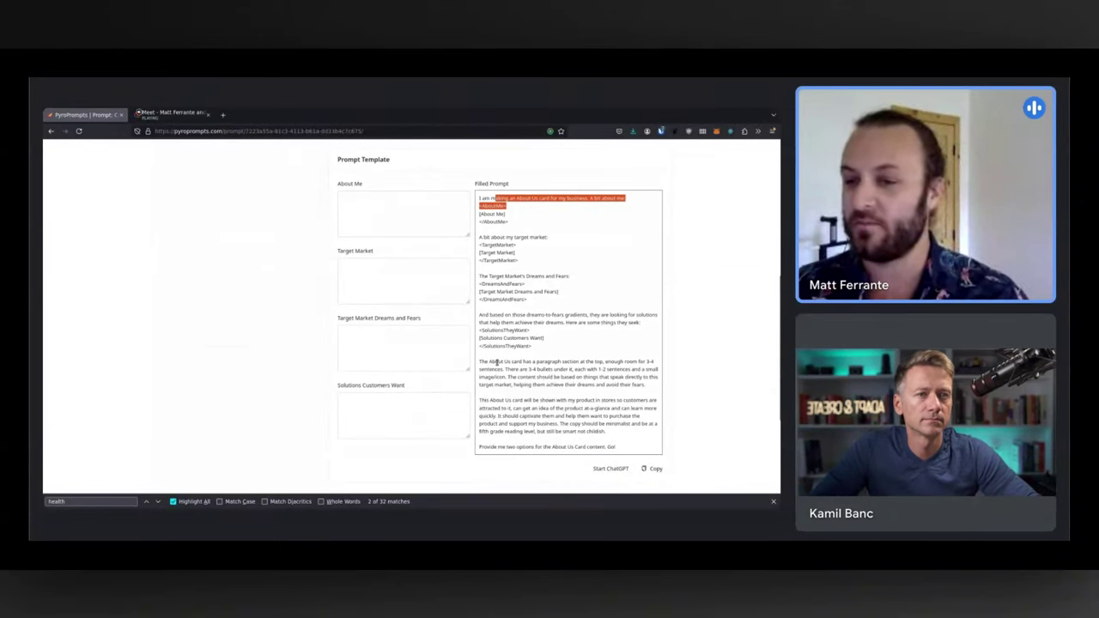
pyautogui.moveTo(510, 362); pyautogui.dragTo(572, 362)
pyautogui.click(615, 362)
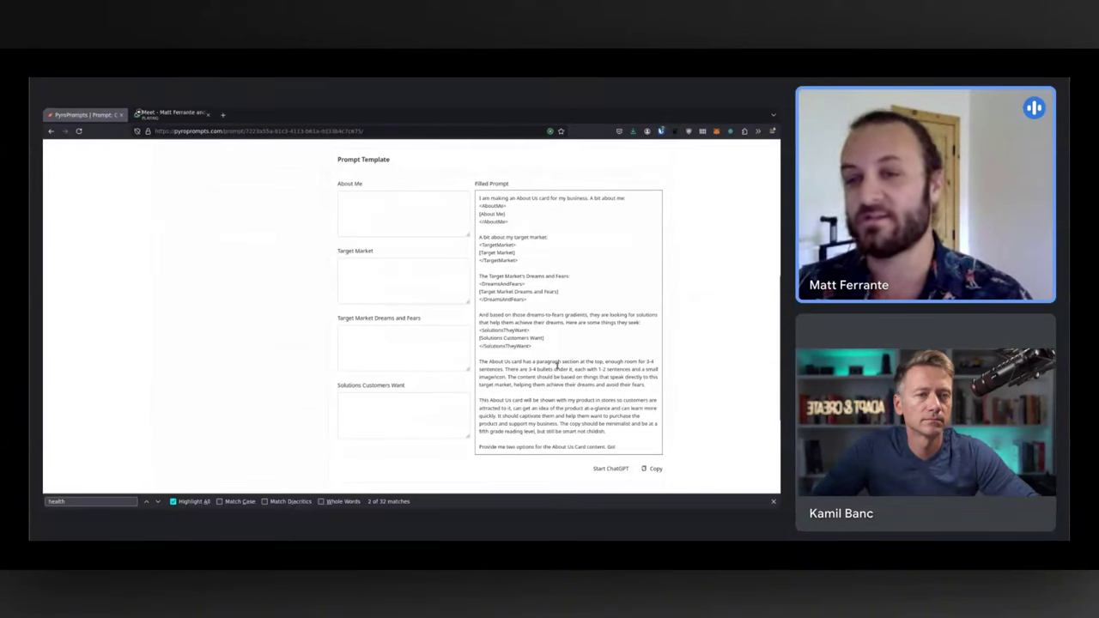
# - Fill the template's About Me field with "I run an ai automation business"
pyautogui.click(365, 204)
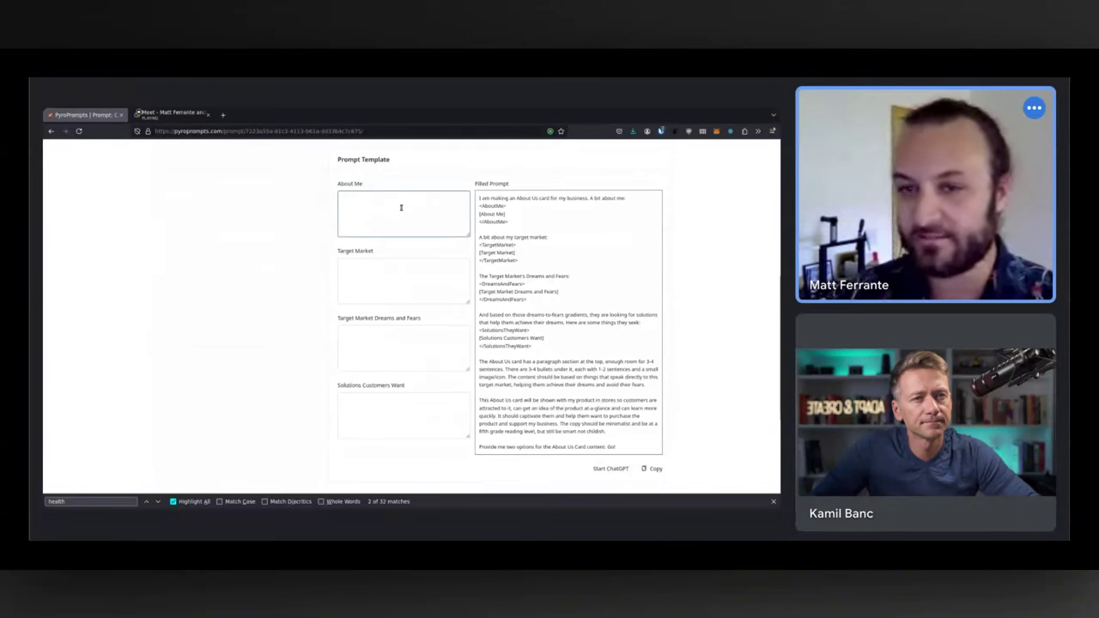
pyautogui.write('I ru')
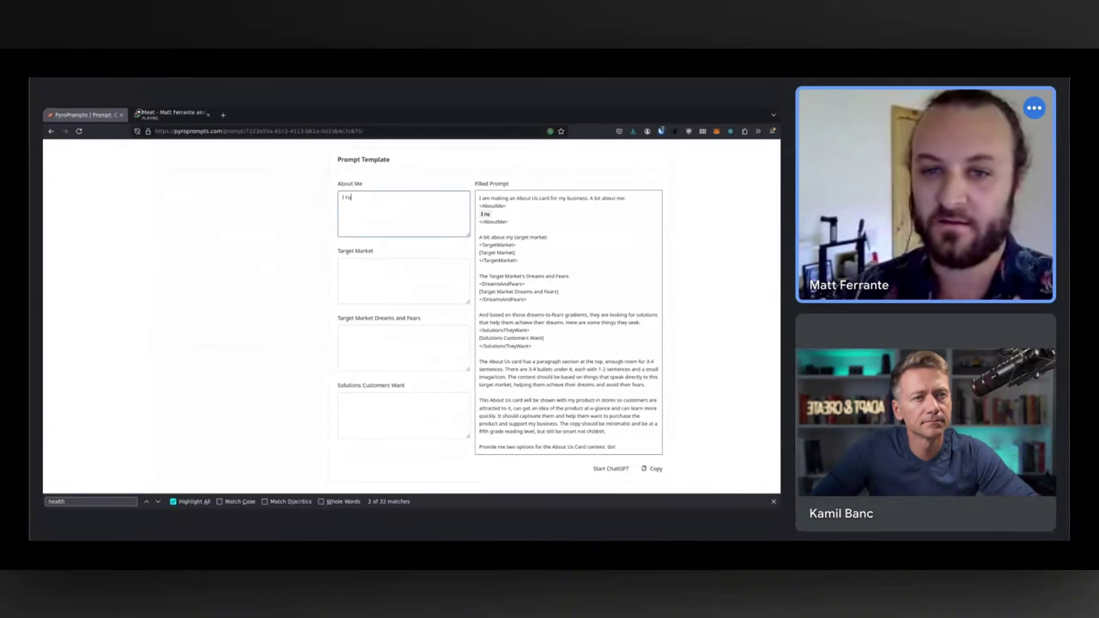
pyautogui.write('n an ai automatio')
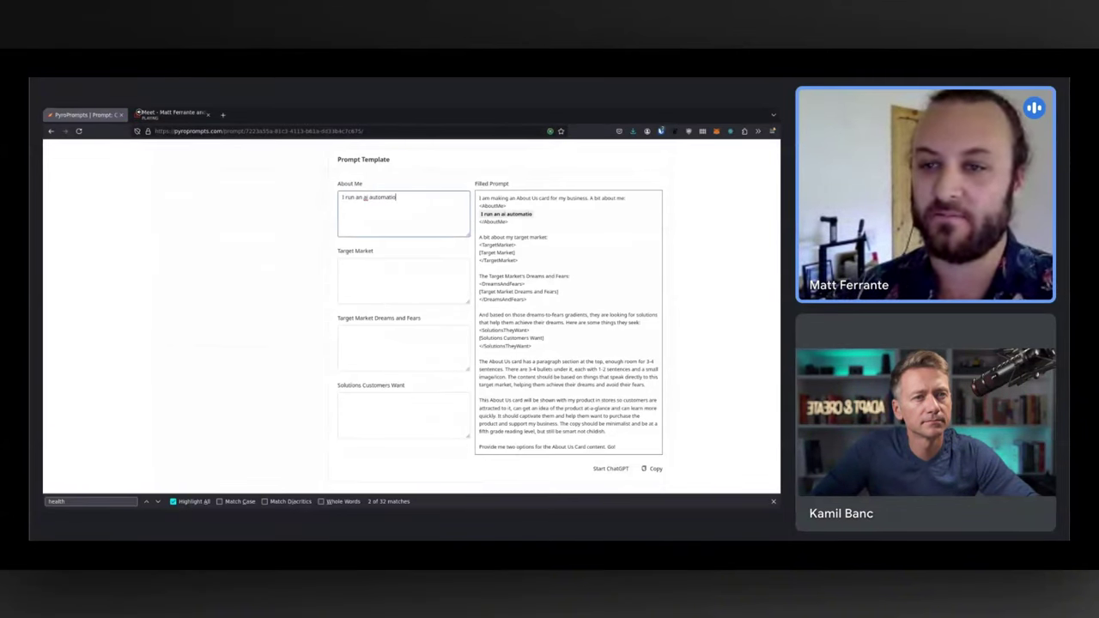
pyautogui.write('n business')
# - Enter "Busines professionals" as the template's Target Market and copy the filled prompt
pyautogui.click(412, 303)
pyautogui.write('AI')
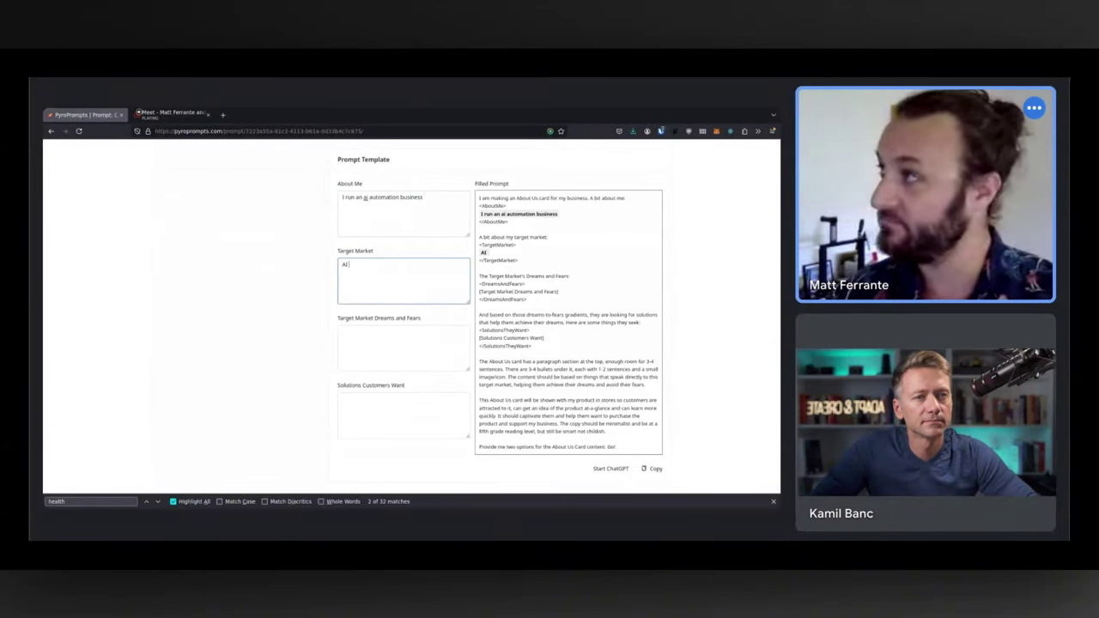
pyautogui.write(' p')
pyautogui.press('BackSpace')
pyautogui.press('BackSpace')
pyautogui.press('BackSpace')
pyautogui.press('BackSpace')
pyautogui.write('Busines professional')
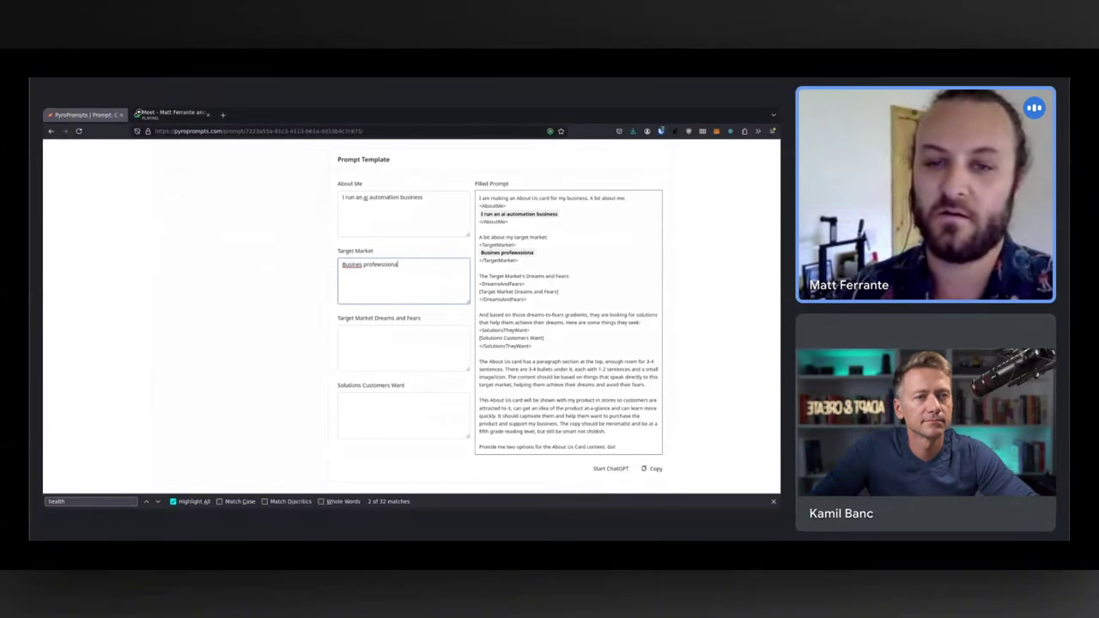
pyautogui.press('BackSpace')
pyautogui.press('BackSpace')
pyautogui.press('BackSpace')
pyautogui.press('BackSpace')
pyautogui.press('BackSpace')
pyautogui.press('BackSpace')
pyautogui.write('ssiona')
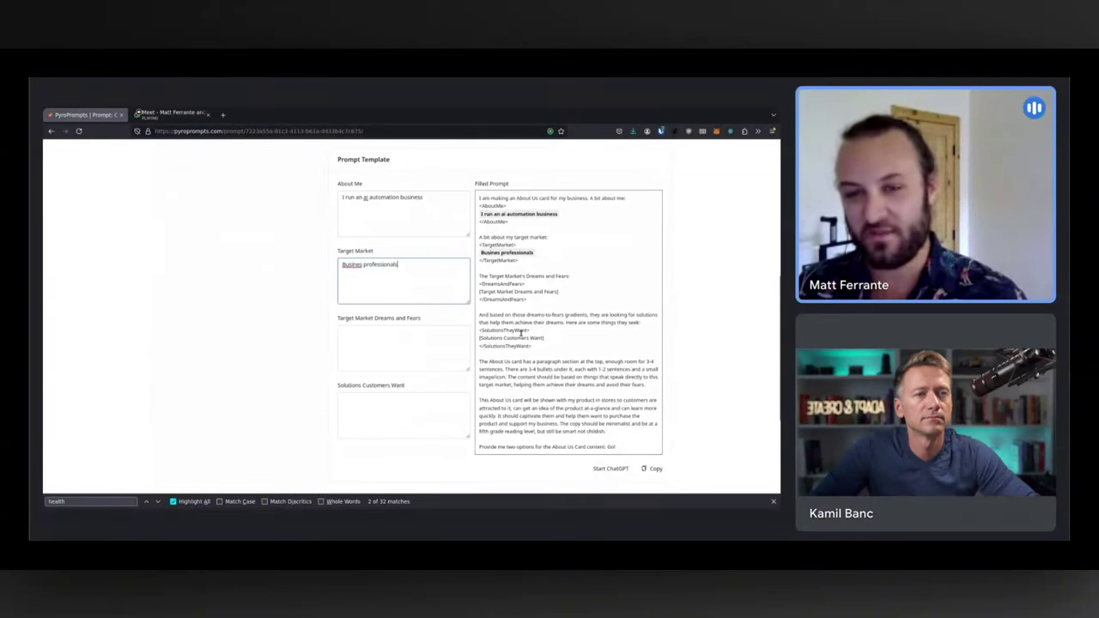
pyautogui.click(655, 469)
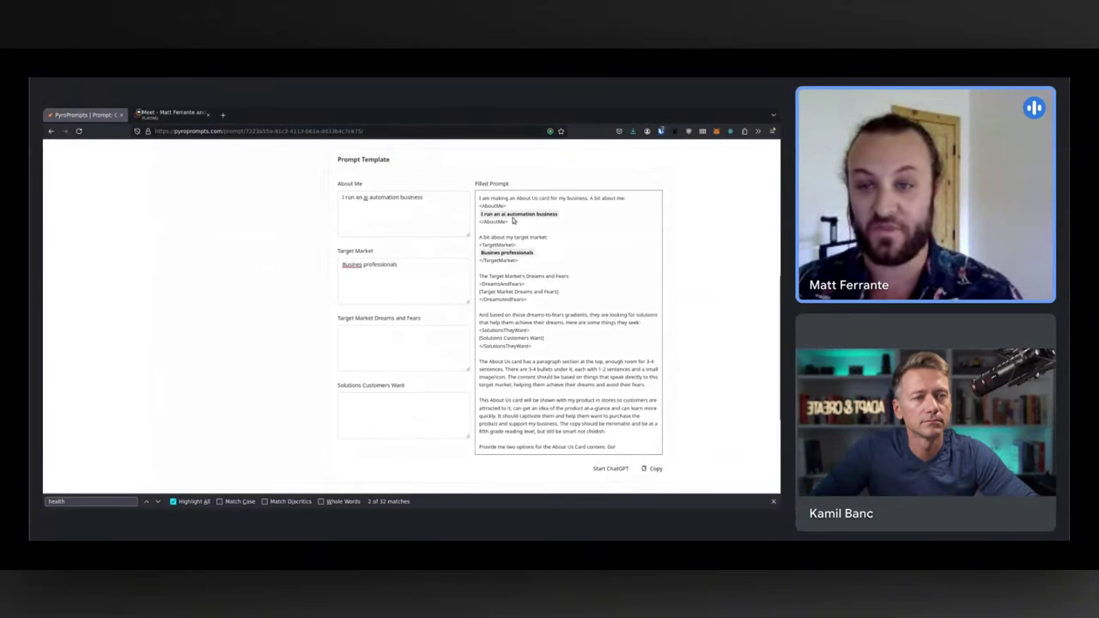
# - Return to the original prompt text and highlight its [About Me] placeholder
pyautogui.click(459, 358)
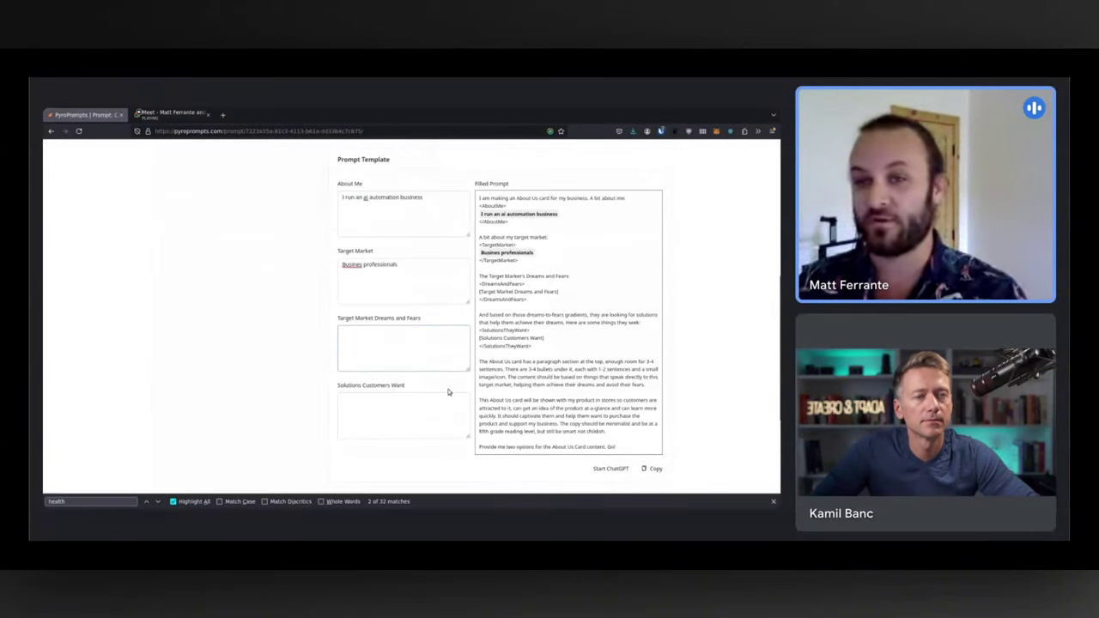
pyautogui.scroll(5, 448, 392)
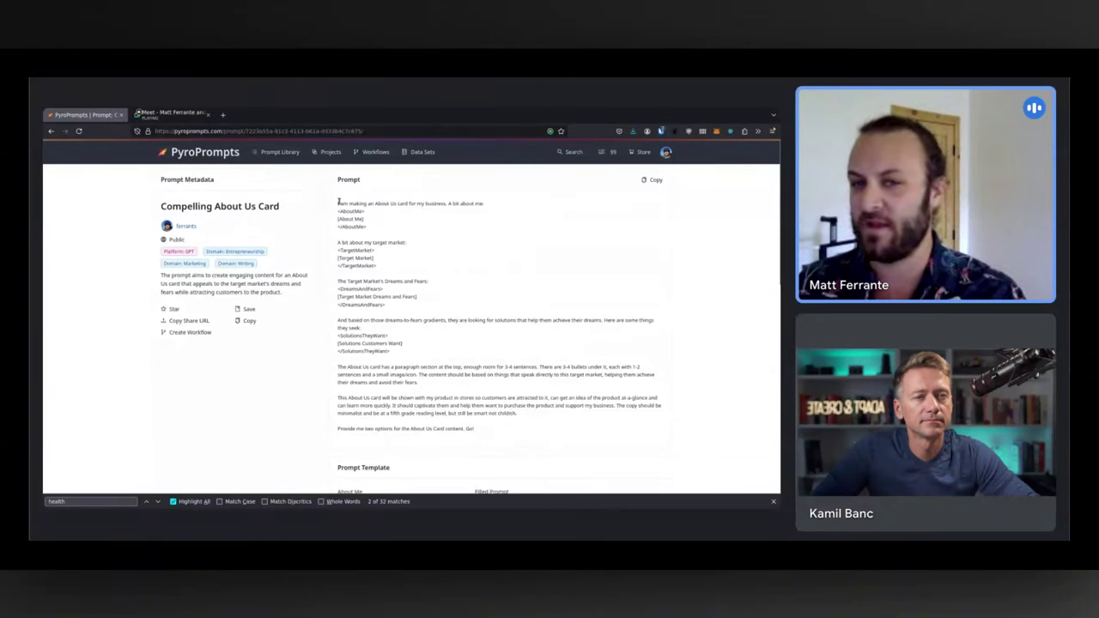
pyautogui.moveTo(338, 218)
pyautogui.mouseDown()
pyautogui.moveTo(367, 225)
pyautogui.moveTo(338, 219)
pyautogui.mouseUp()
pyautogui.click(369, 224)
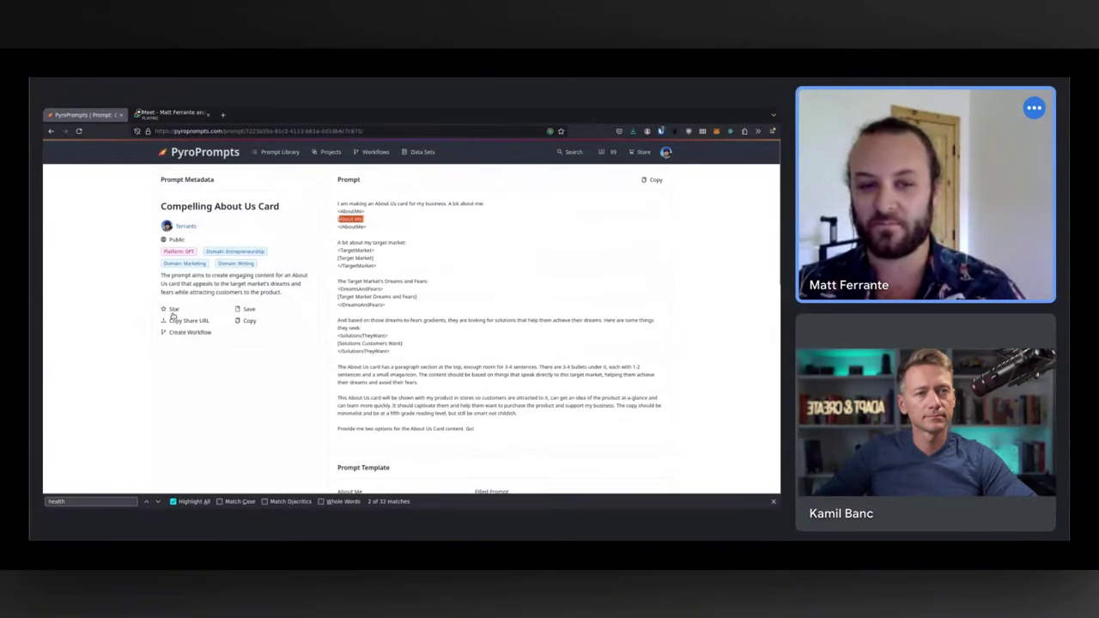
# - Create a workflow from the Compelling About Us Card prompt in Demo Project, set to run manually
pyautogui.click(190, 333)
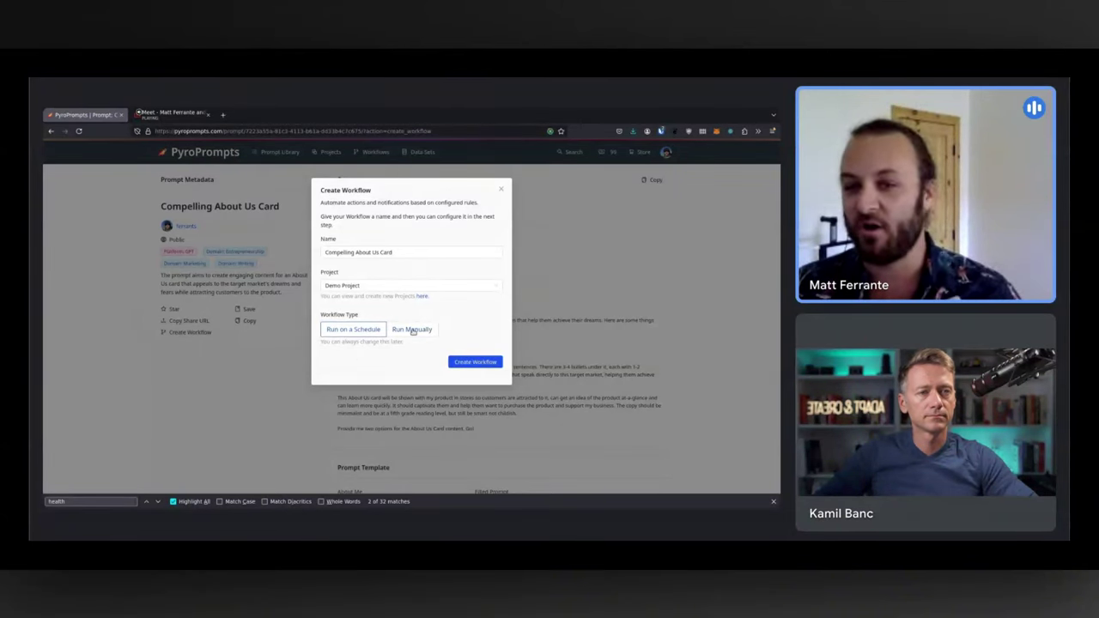
pyautogui.click(415, 331)
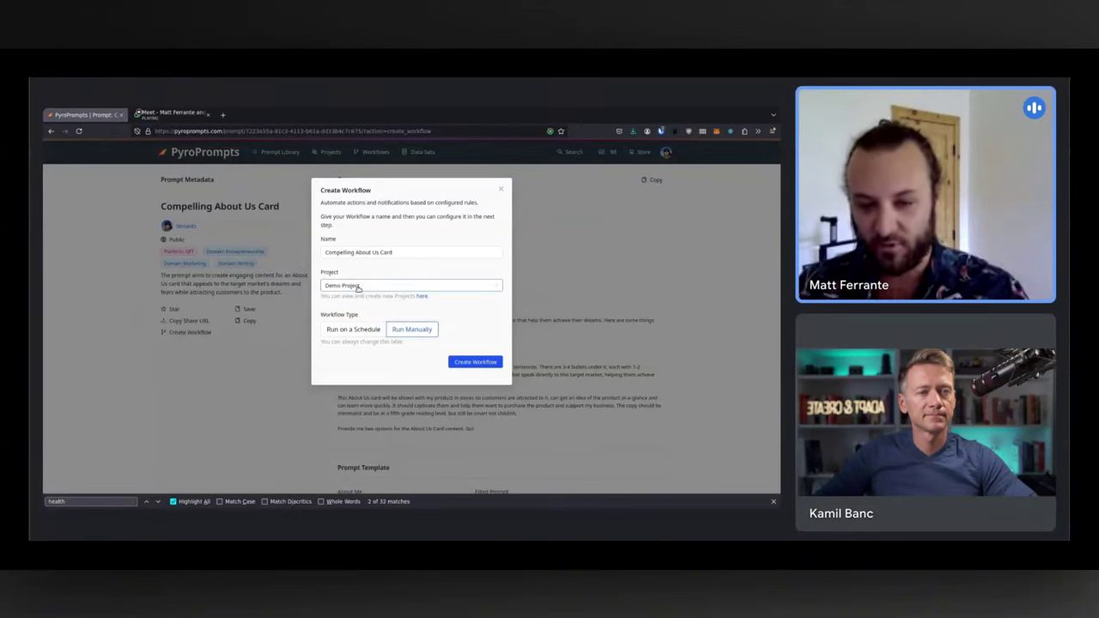
pyautogui.click(478, 362)
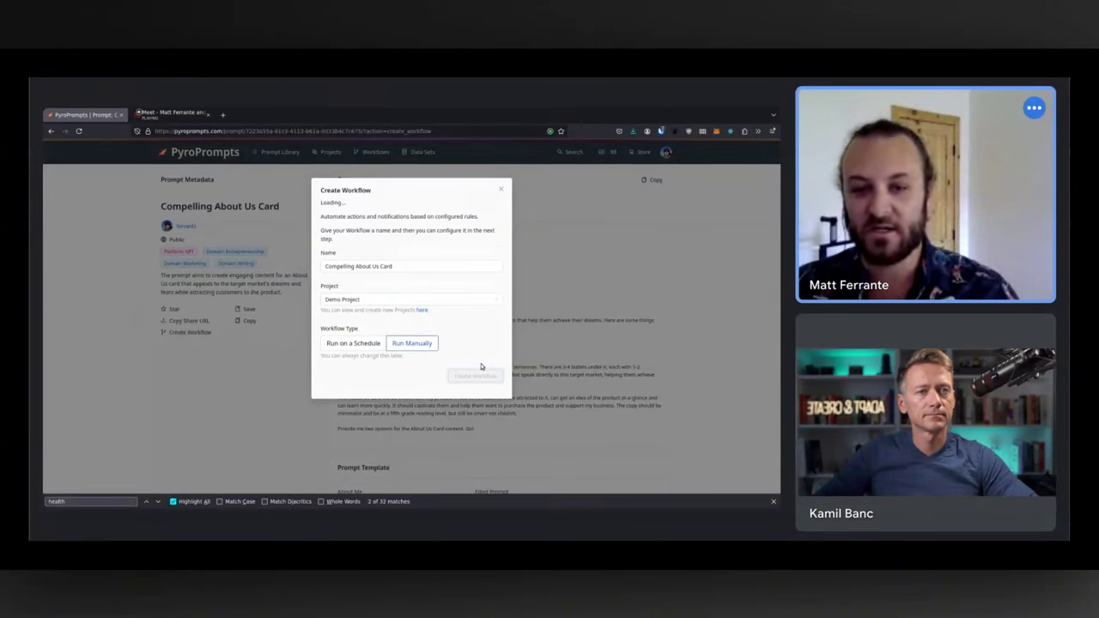
pyautogui.click(403, 243)
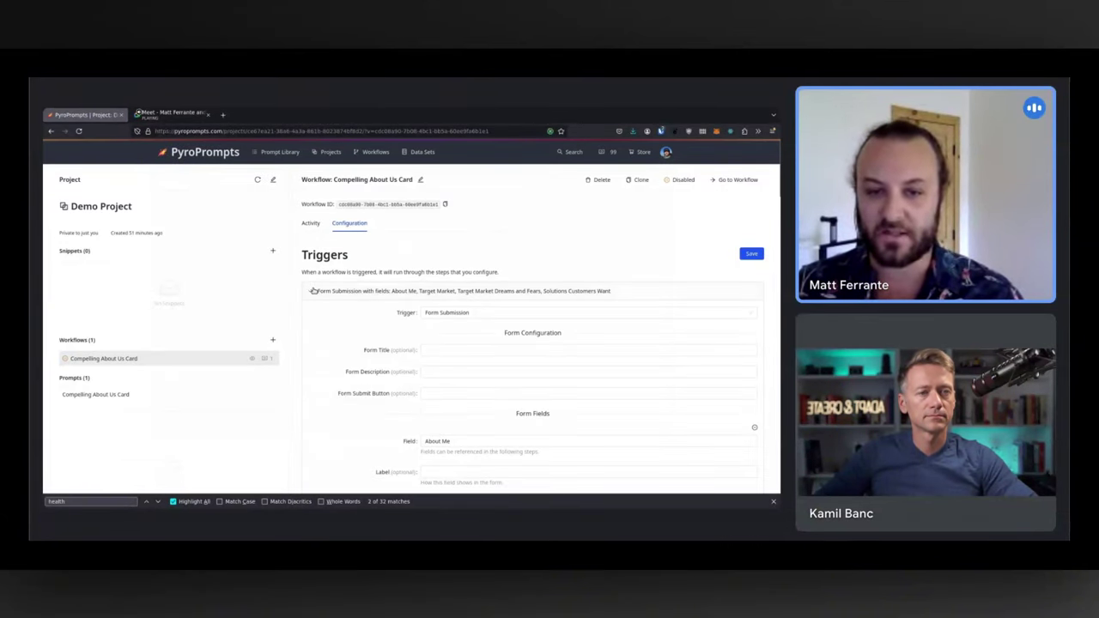
# - Collapse the workflow's configuration sections and examine the Form Submission trigger with its form fields
pyautogui.click(313, 292)
pyautogui.click(312, 353)
pyautogui.click(311, 376)
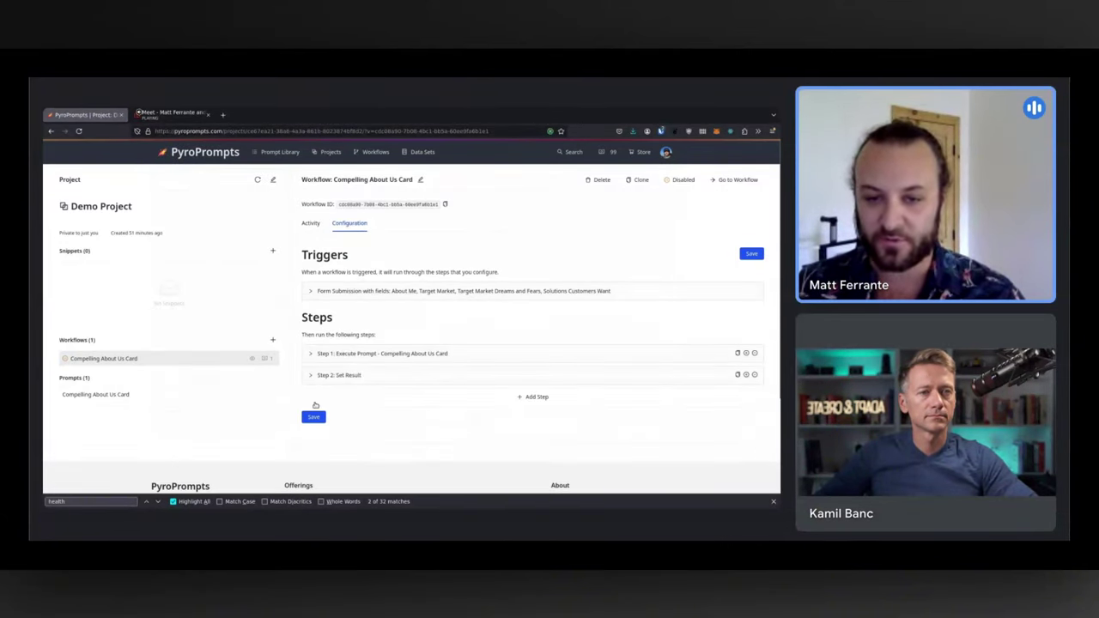
pyautogui.click(335, 292)
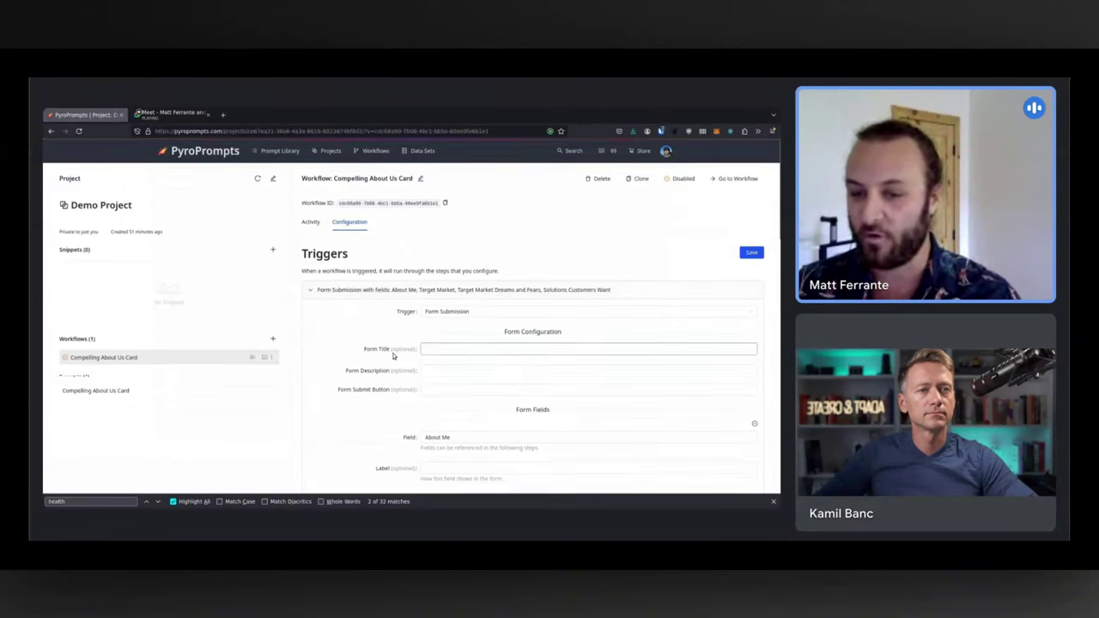
pyautogui.scroll(-2, 446, 318)
pyautogui.scroll(-5, 446, 318)
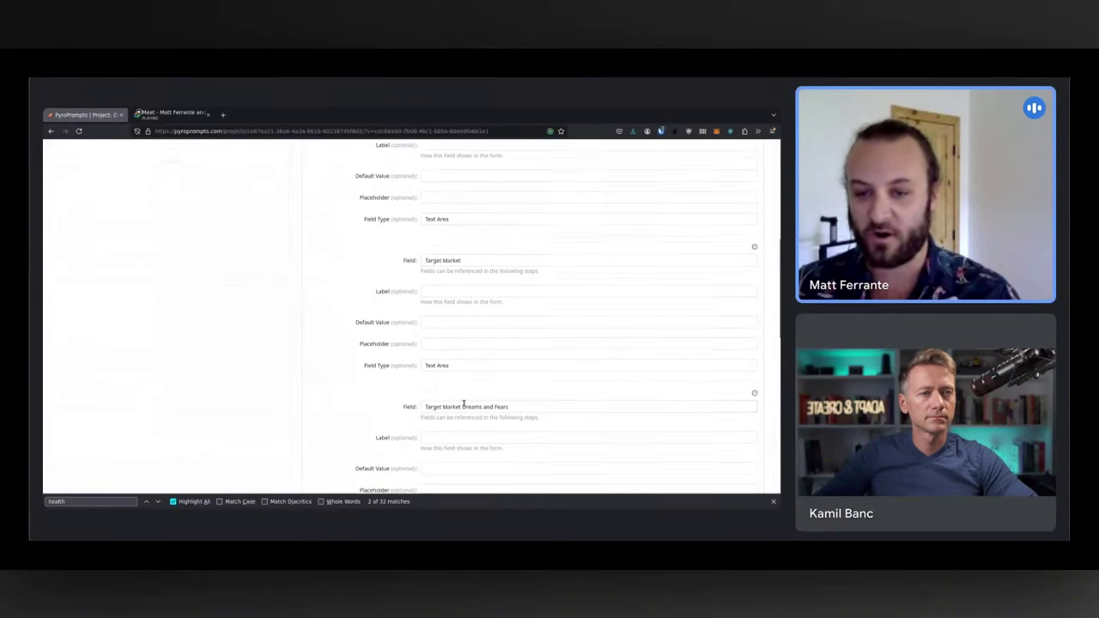
pyautogui.scroll(7, 381, 366)
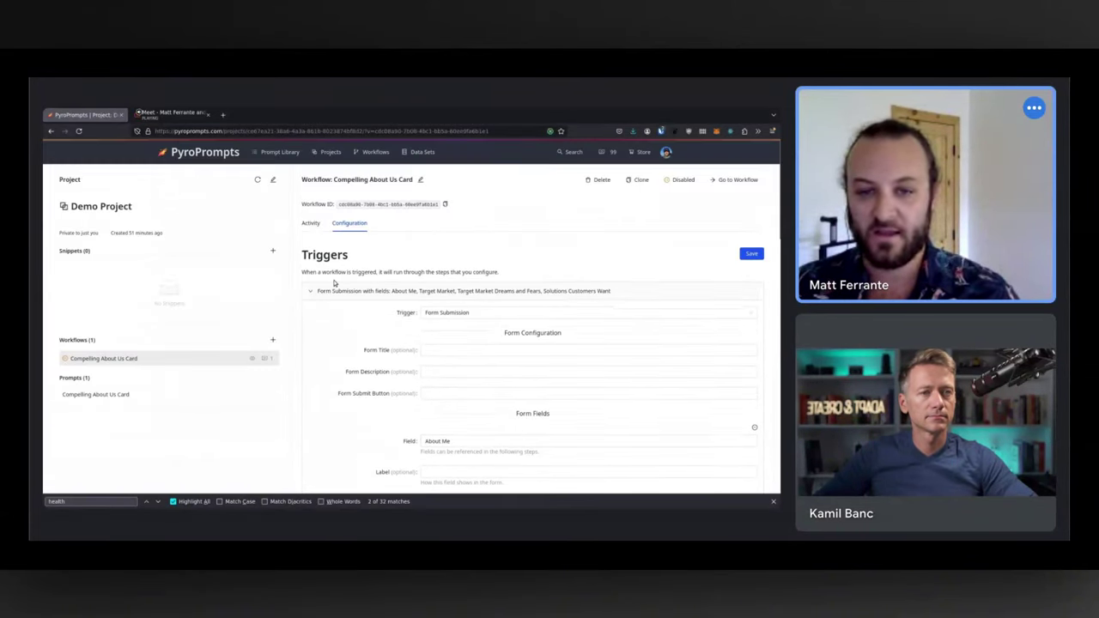
pyautogui.click(323, 292)
# - Examine the settings of the workflow's Execute Prompt step
pyautogui.click(336, 357)
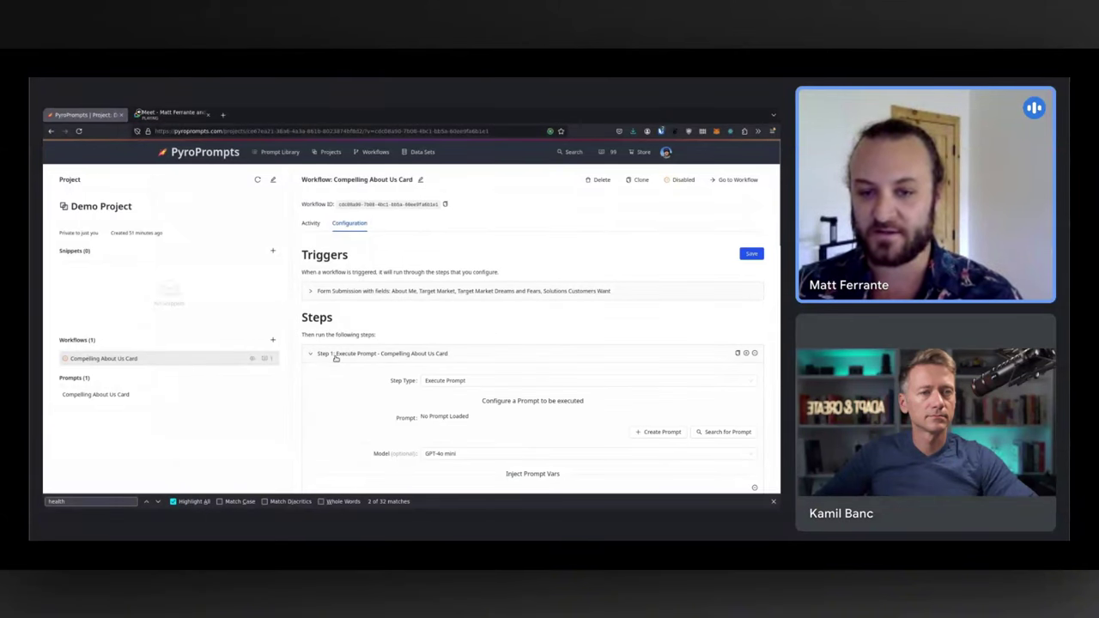
pyautogui.scroll(-3, 336, 359)
pyautogui.scroll(3, 392, 381)
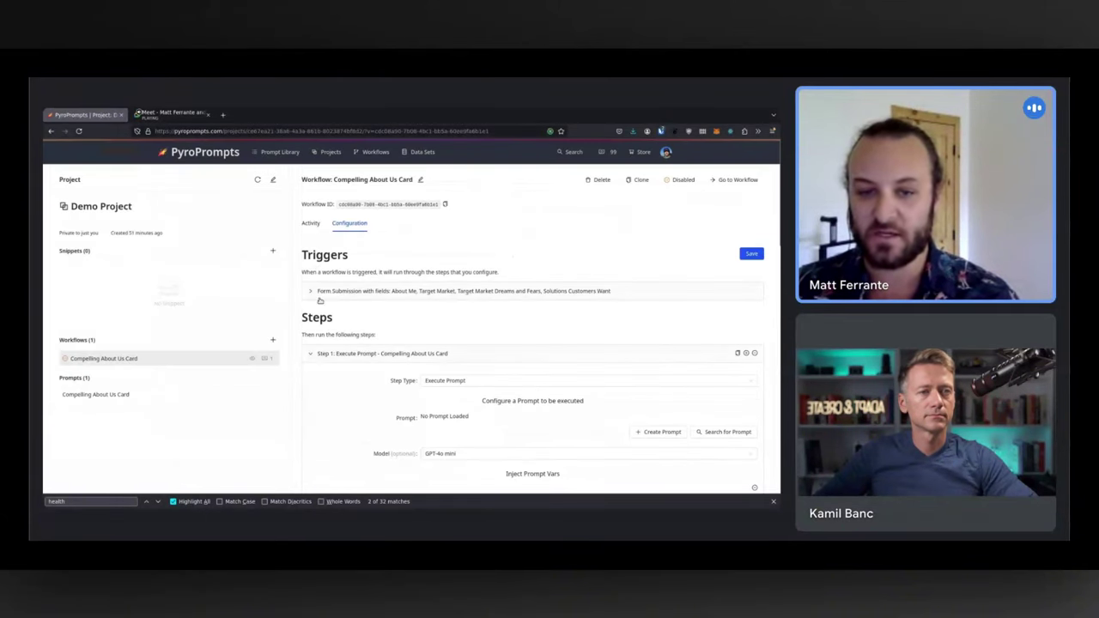
pyautogui.click(323, 357)
# - Open the workflow's activity view and look through the Execute Workflow form fields
pyautogui.click(310, 222)
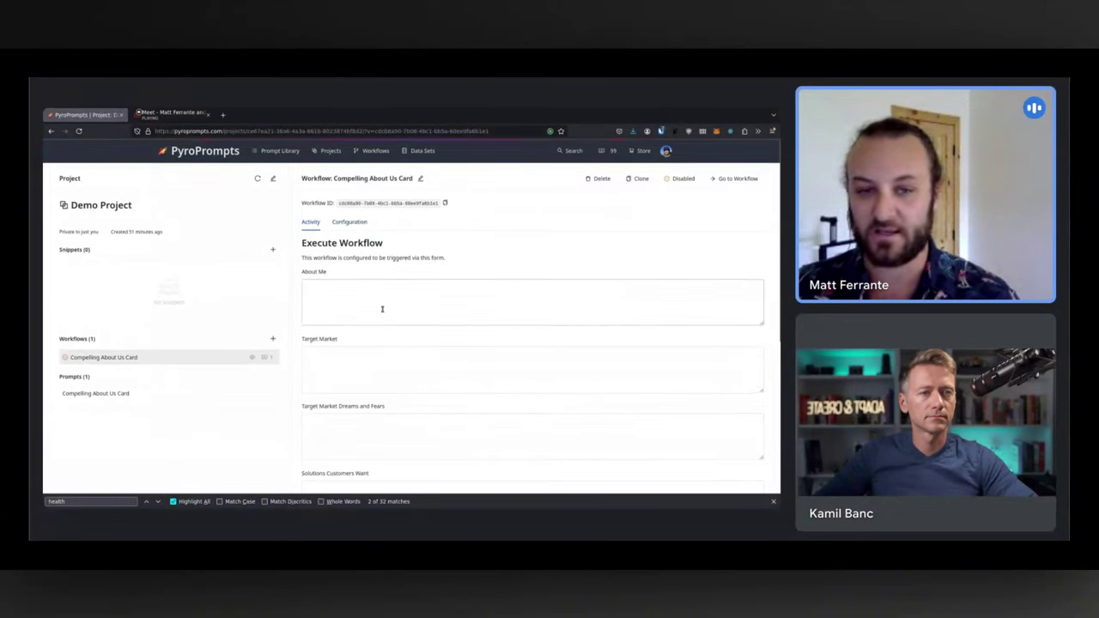
pyautogui.scroll(-1, 380, 306)
pyautogui.scroll(-2, 390, 262)
pyautogui.scroll(3, 392, 356)
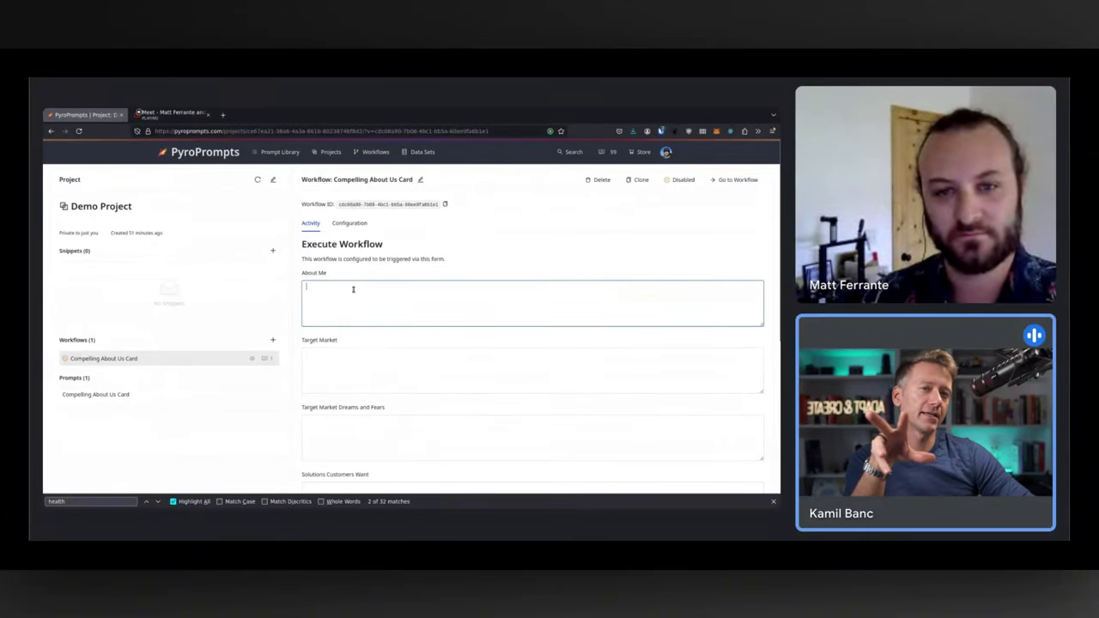
pyautogui.scroll(-1, 237, 332)
pyautogui.scroll(-1, 237, 331)
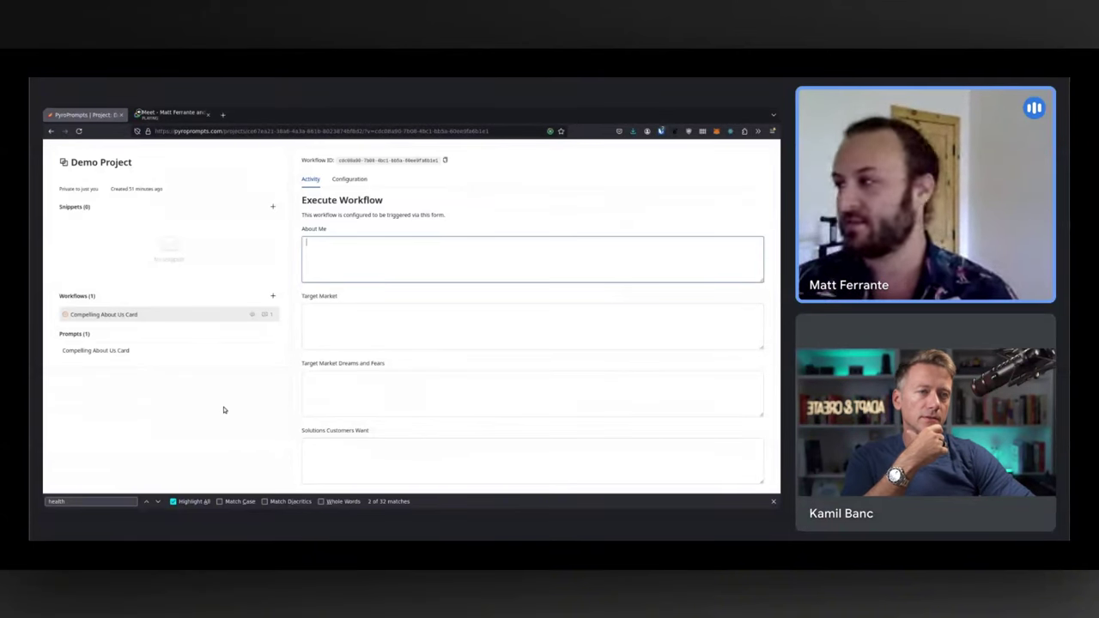
pyautogui.scroll(1, 264, 269)
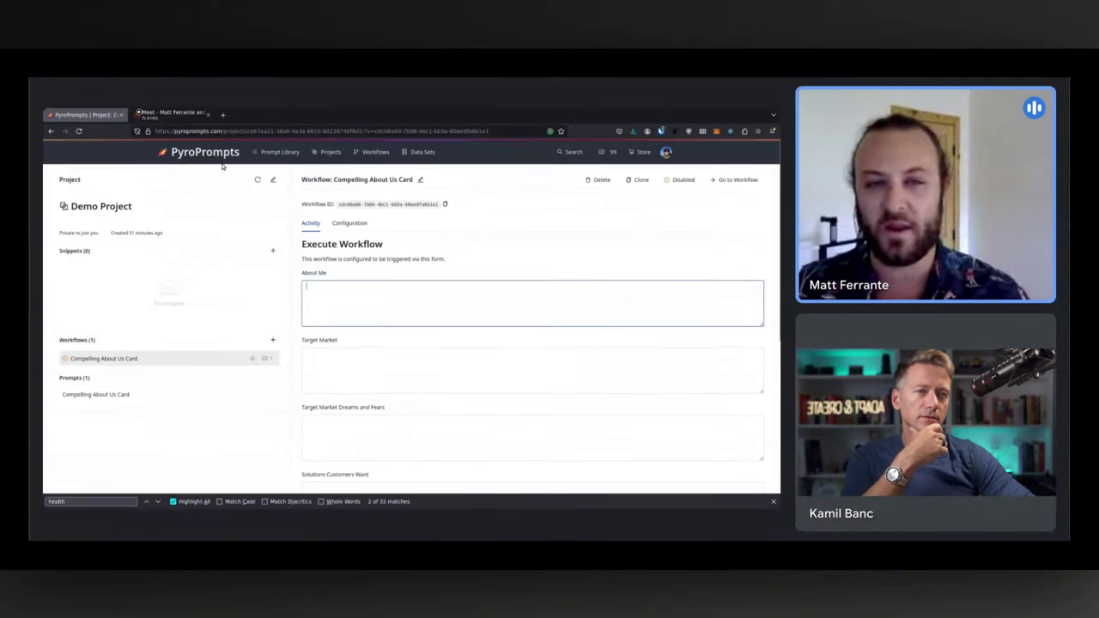
# - Visit the home page, then look over the blank Create Prompt form in the Prompt Library and close it
pyautogui.click(228, 155)
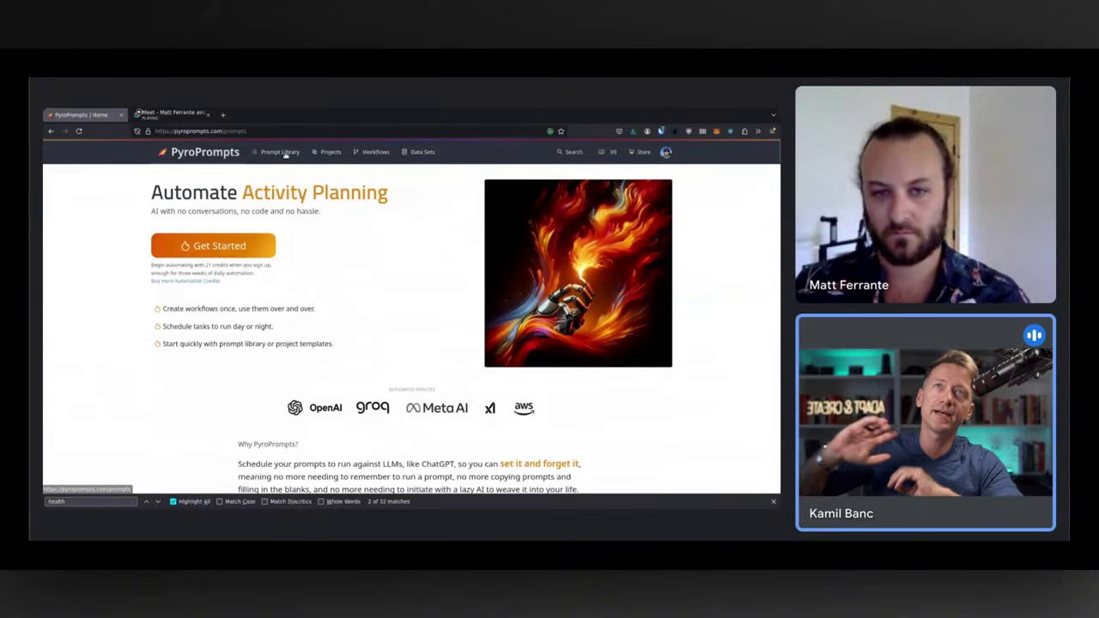
pyautogui.click(283, 153)
pyautogui.click(538, 233)
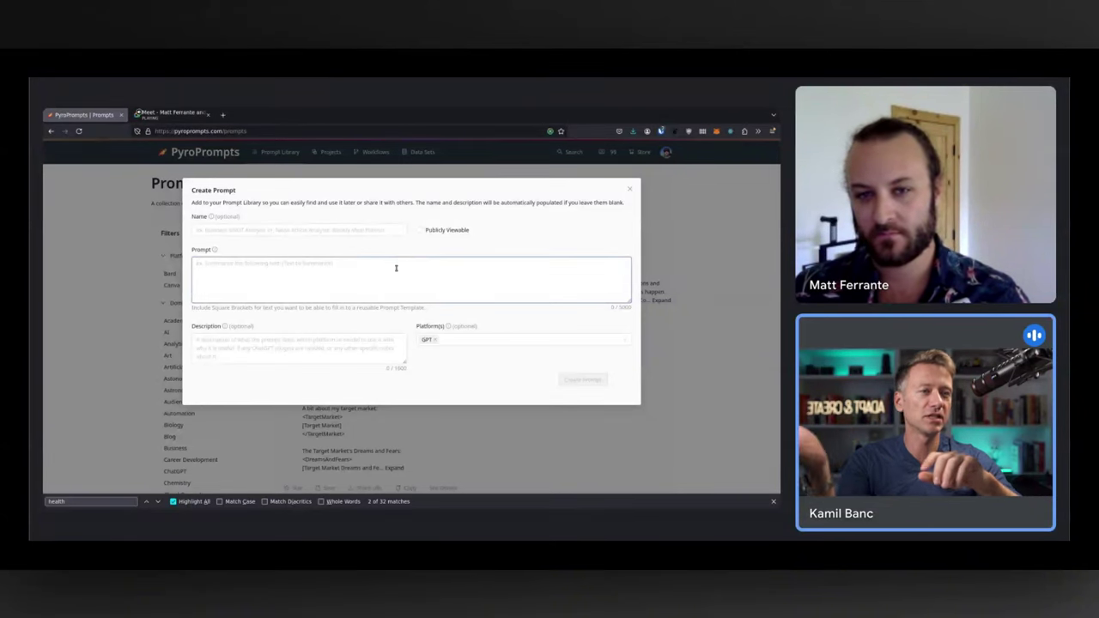
pyautogui.click(630, 193)
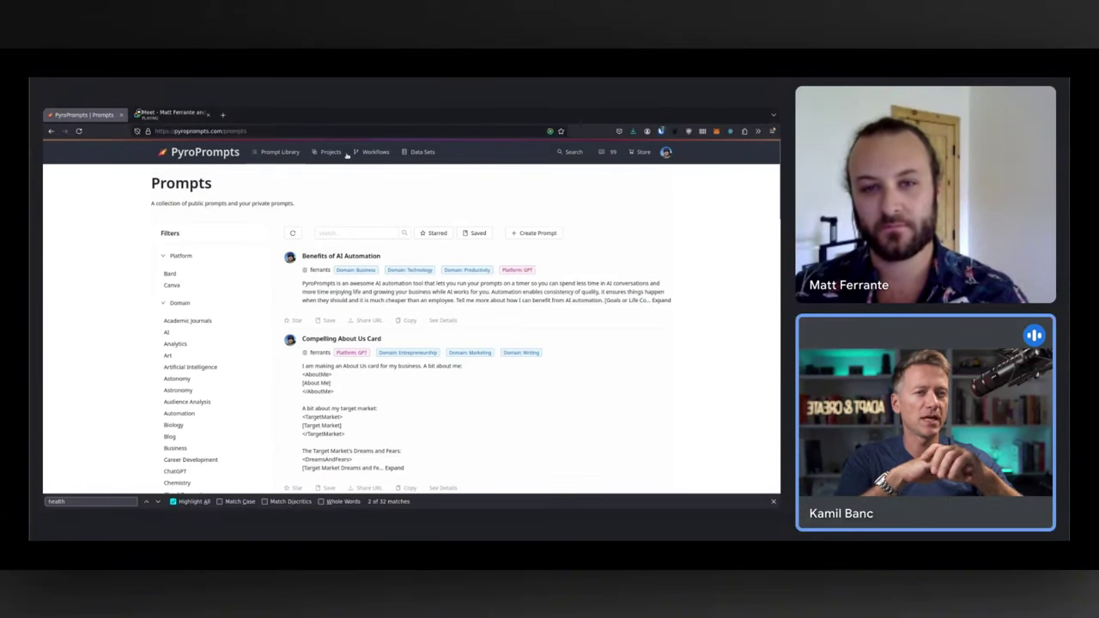
# - Create a new workflow named RSS Lookup in Demo Project
pyautogui.click(332, 153)
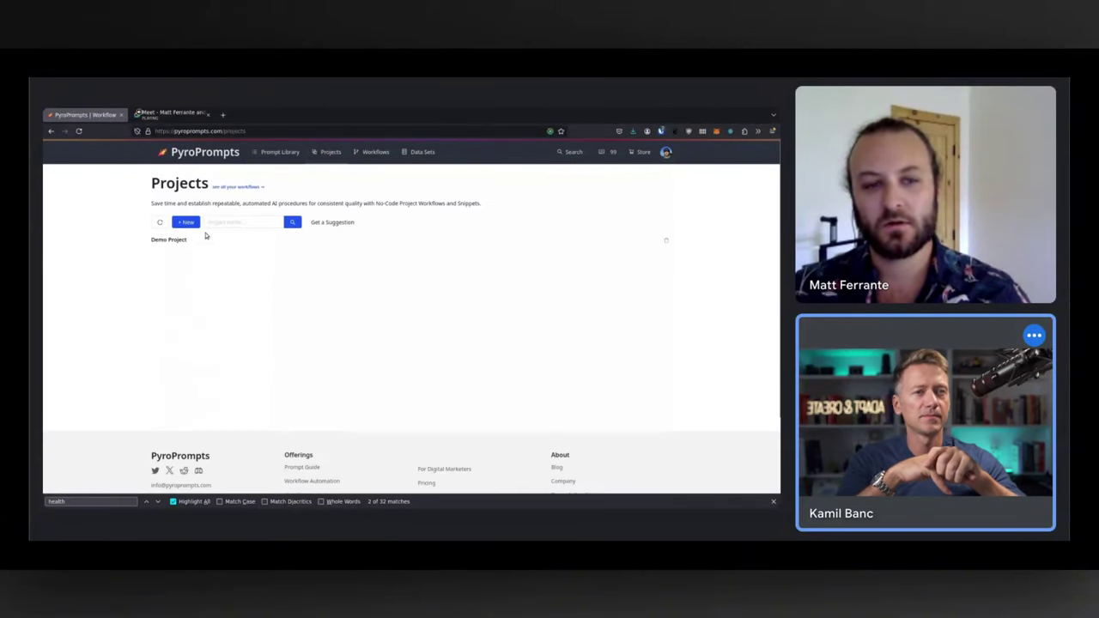
pyautogui.click(169, 241)
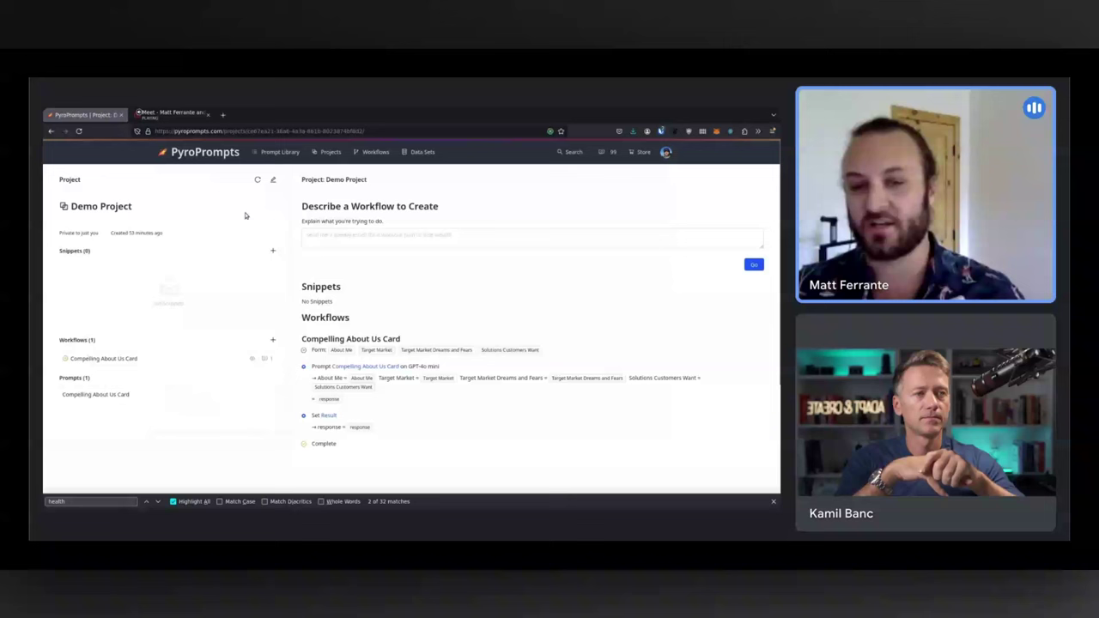
pyautogui.click(272, 341)
pyautogui.click(383, 246)
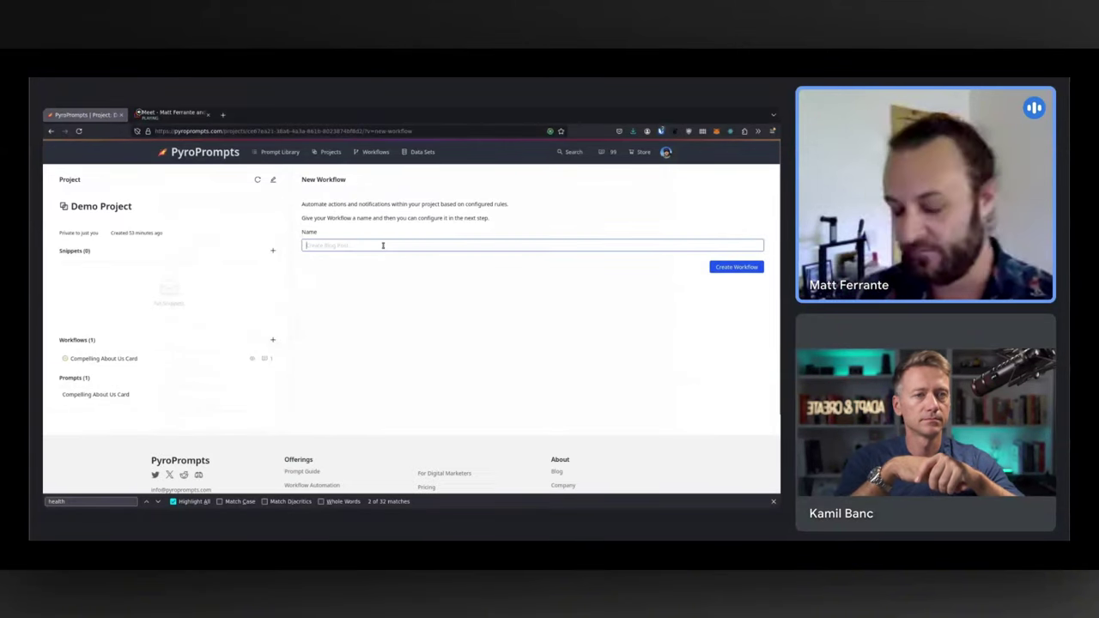
pyautogui.write('RSS Lookup')
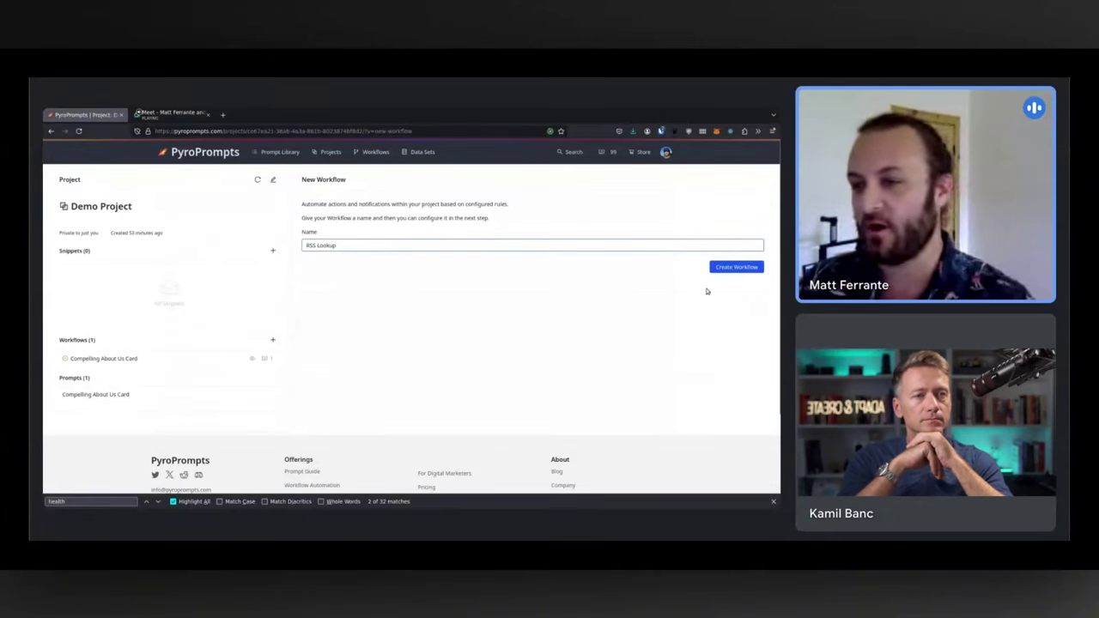
pyautogui.click(736, 266)
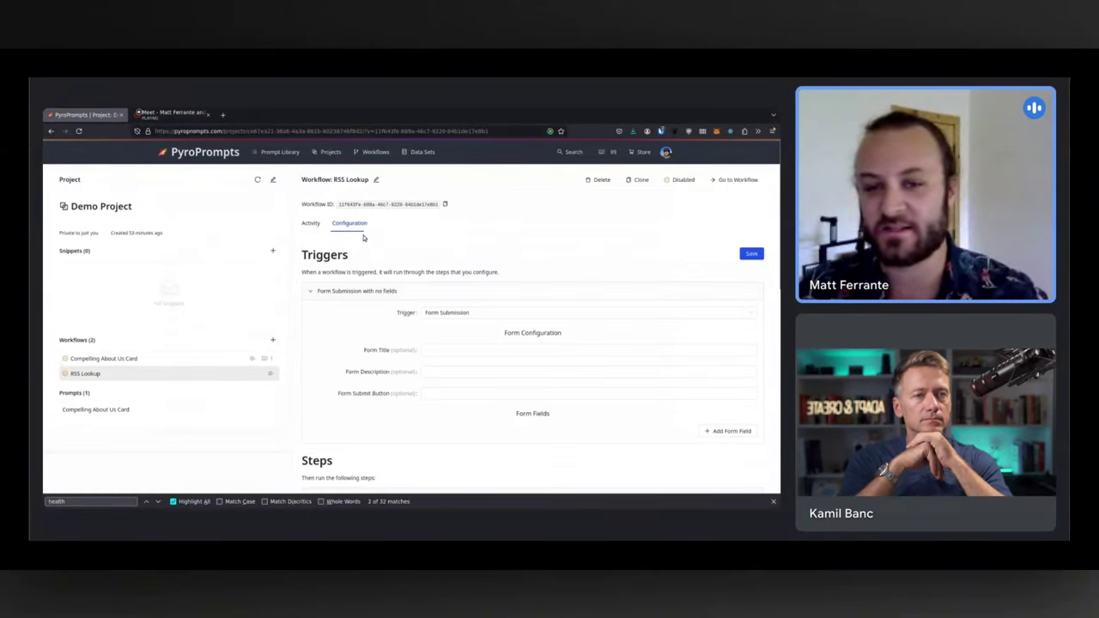
# - Make the workflow's first step a Lookup Info step with RSS as its lookup source
pyautogui.scroll(-5, 405, 349)
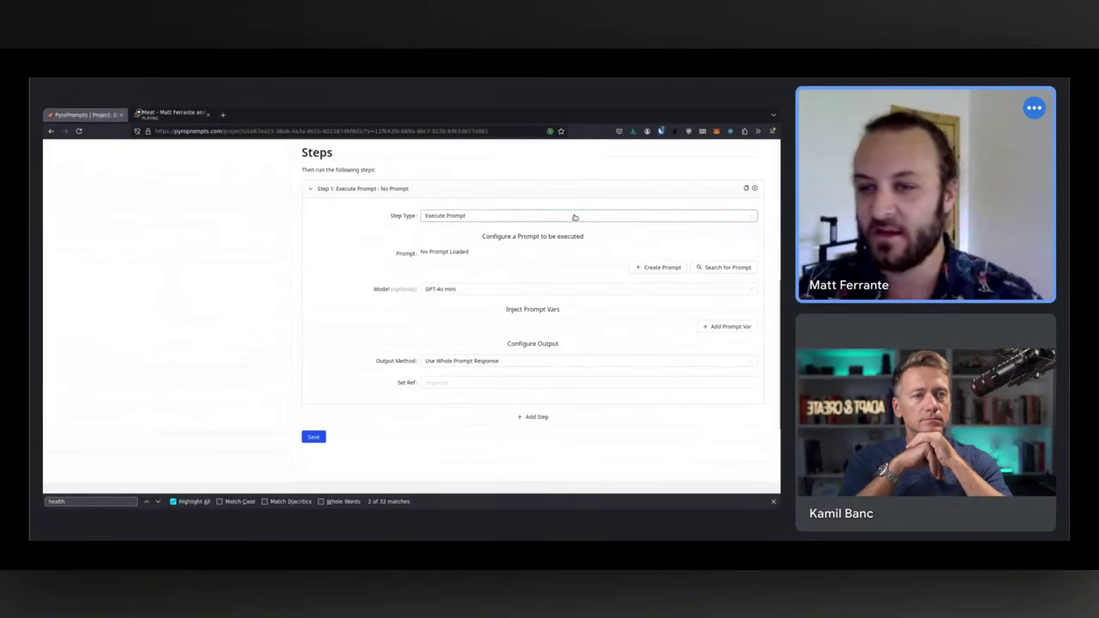
pyautogui.click(574, 218)
pyautogui.click(457, 284)
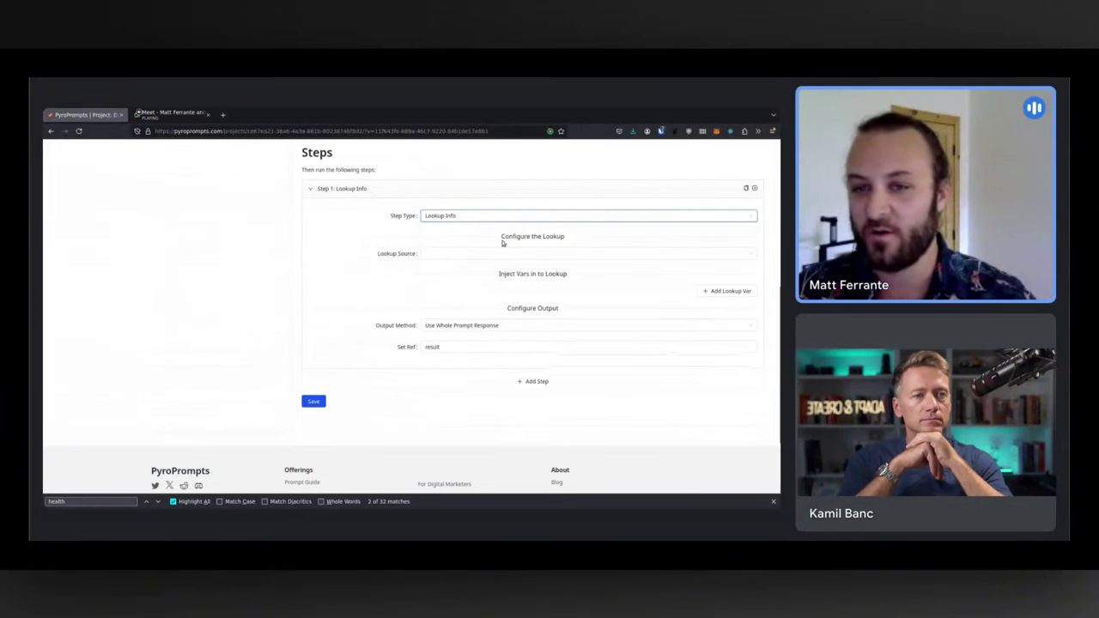
pyautogui.click(508, 254)
pyautogui.click(434, 293)
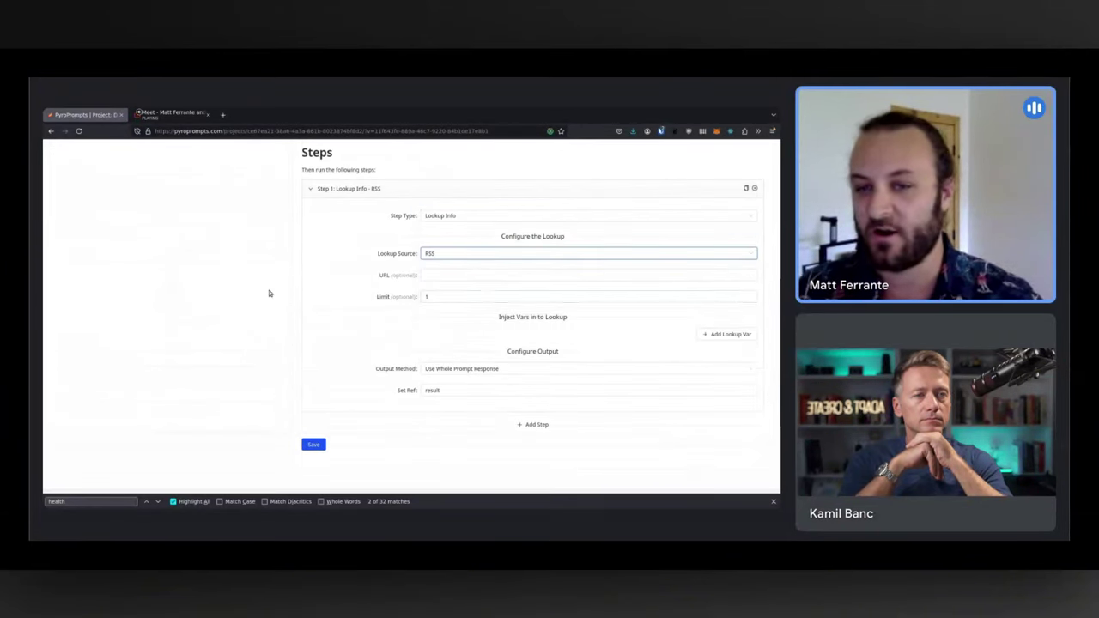
pyautogui.click(480, 275)
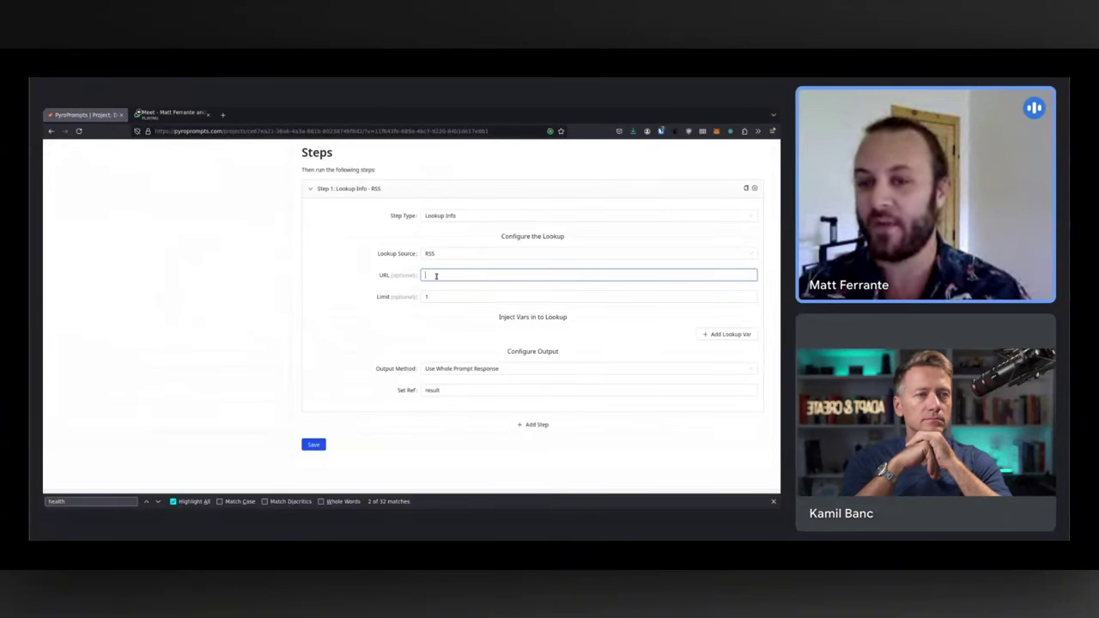
pyautogui.doubleClick(453, 389)
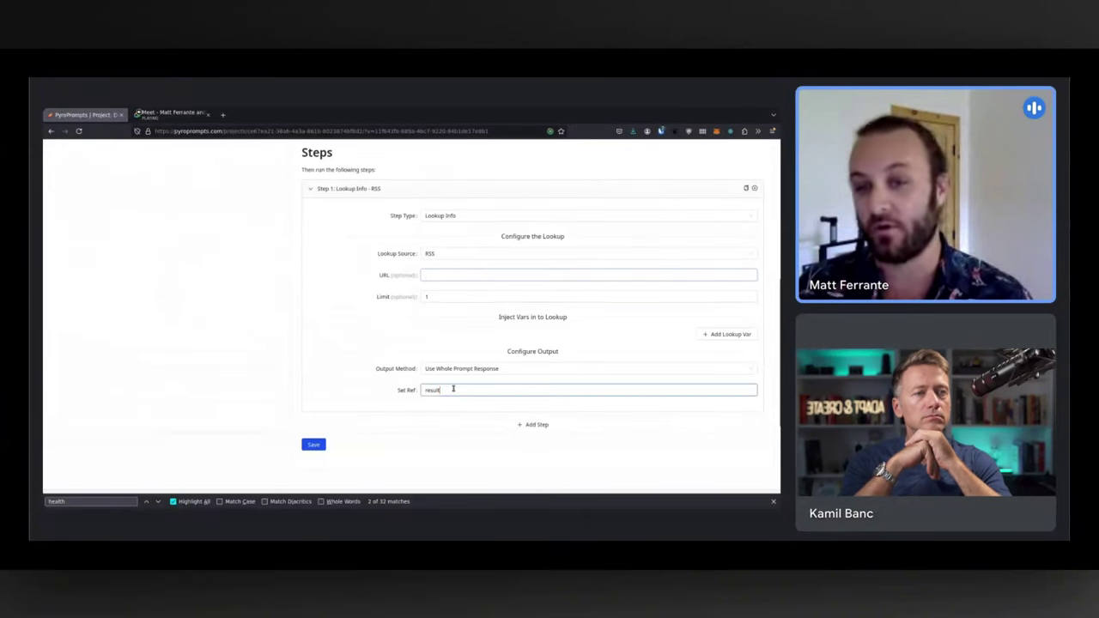
# - Add a second step to the RSS Lookup workflow and set its type to Execute Prompt
pyautogui.click(529, 424)
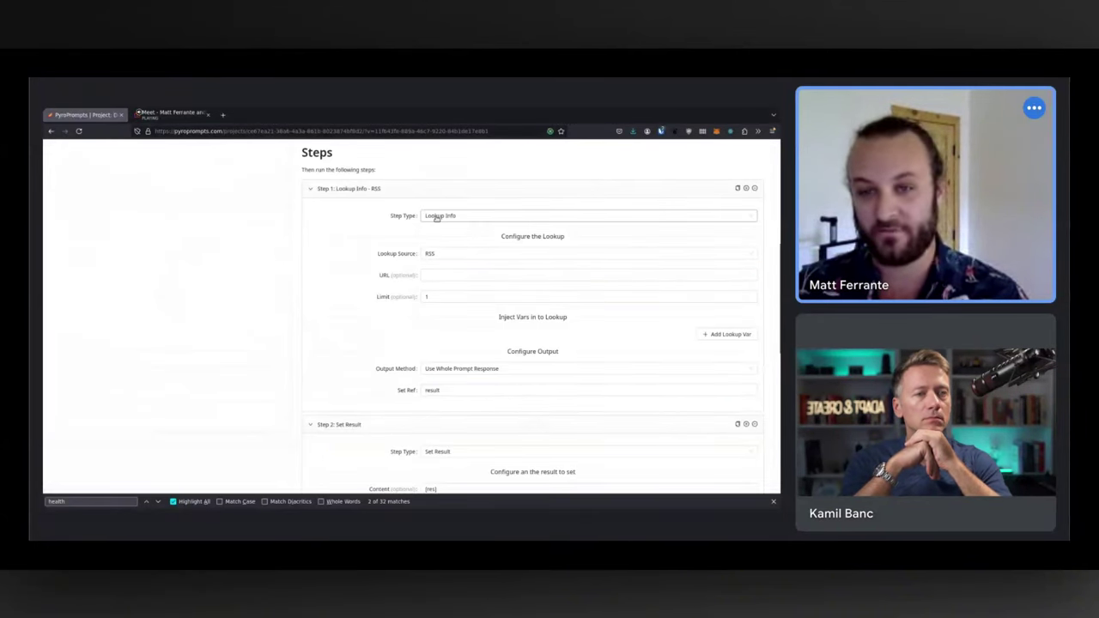
pyautogui.scroll(-1, 407, 234)
pyautogui.click(447, 186)
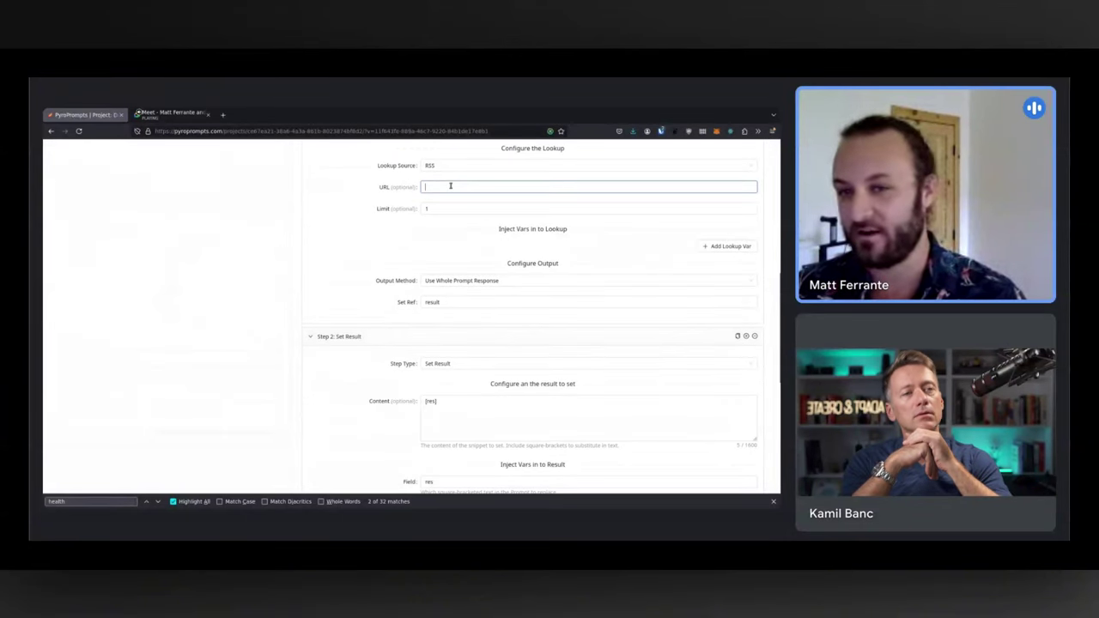
pyautogui.scroll(-1, 421, 404)
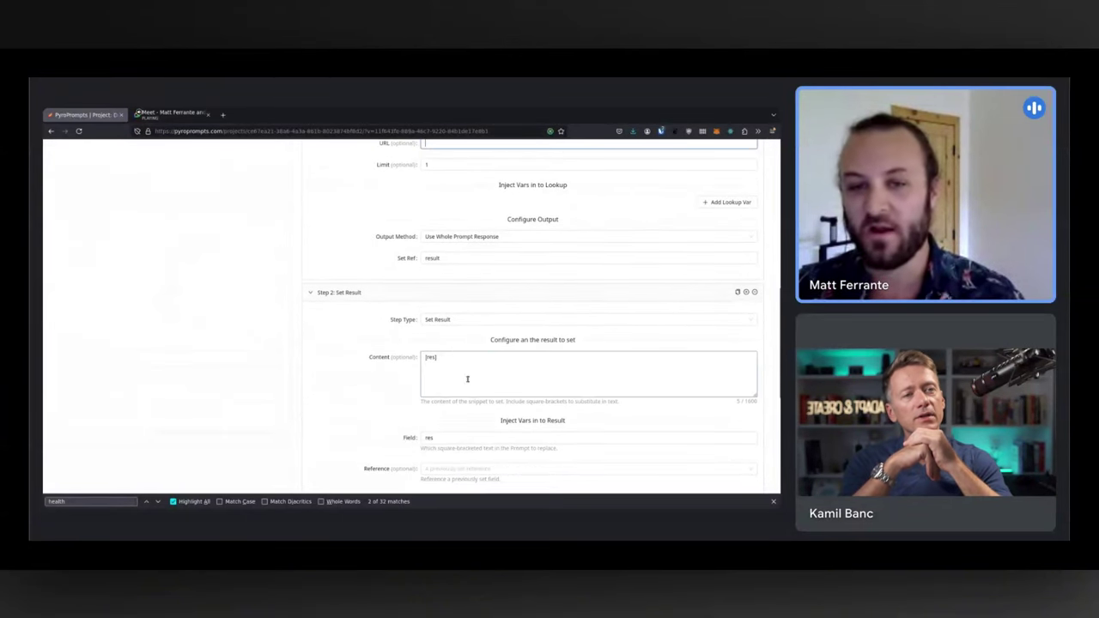
pyautogui.click(503, 320)
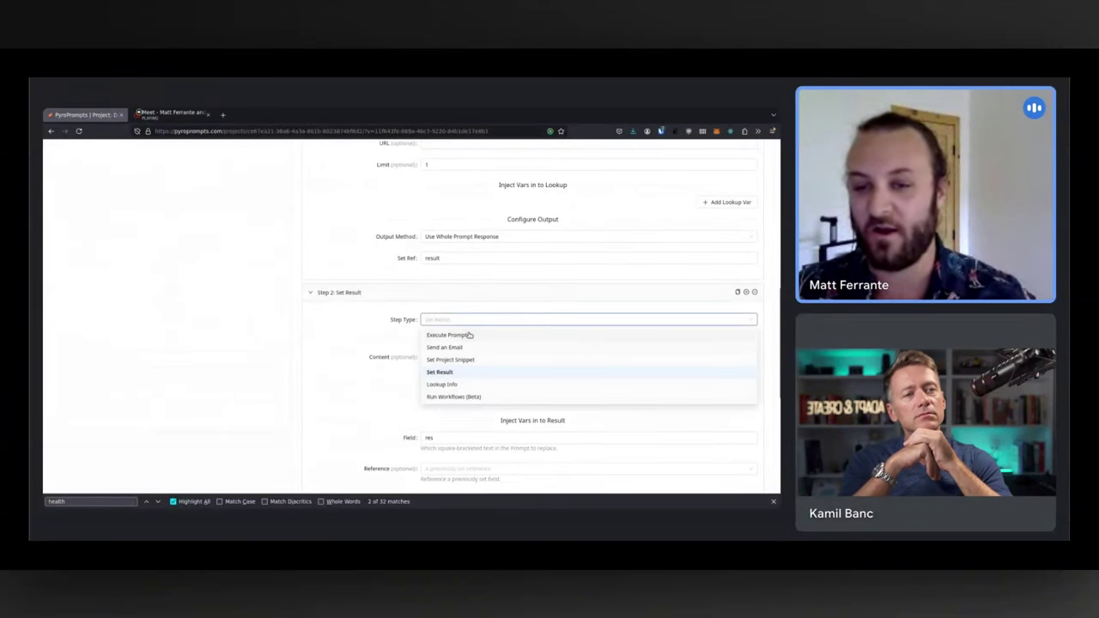
pyautogui.click(466, 334)
# - Create a prompt for the second step reading "Based on the news: [news] Give me three things relevant to my business"
pyautogui.scroll(-1, 461, 384)
pyautogui.click(662, 327)
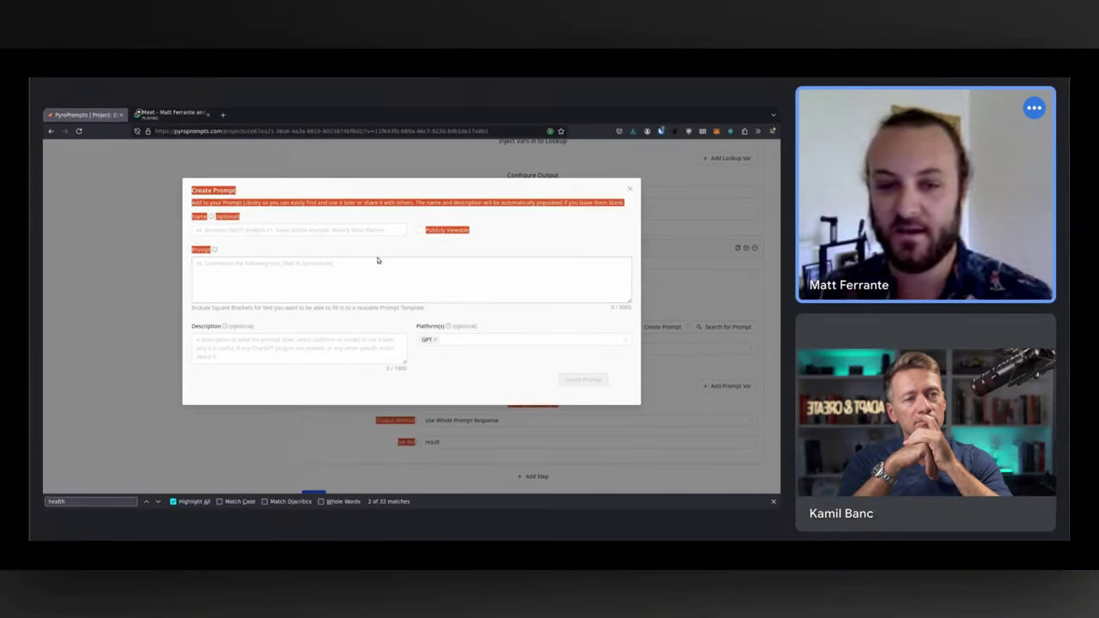
pyautogui.click(377, 266)
pyautogui.write('Based on the news:')
pyautogui.press('Return')
pyautogui.write('[news]')
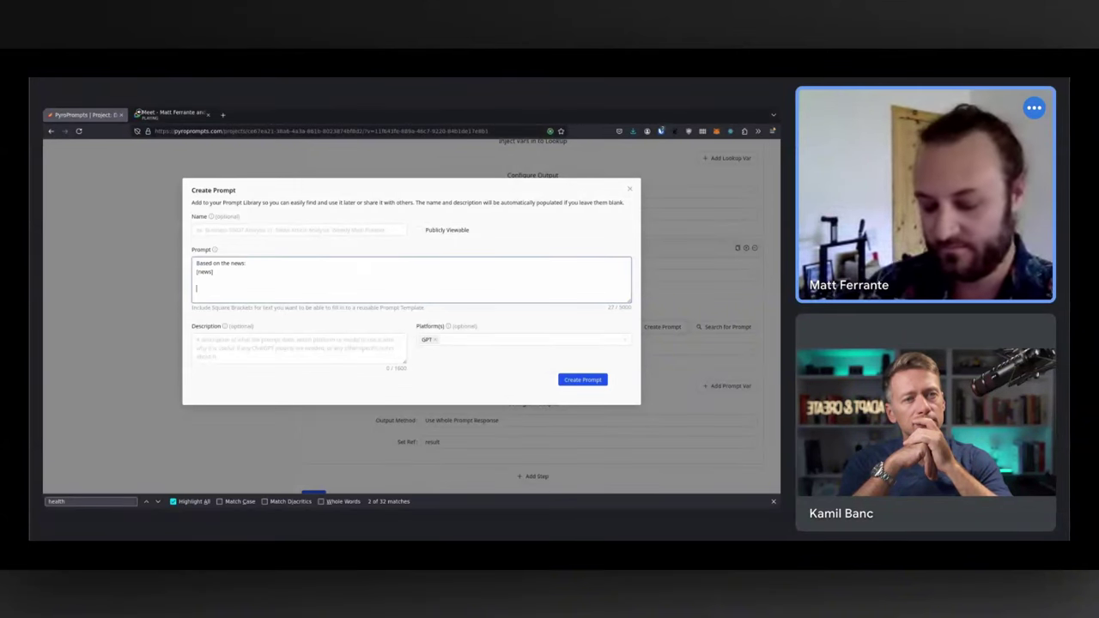
pyautogui.write('  Give me thre')
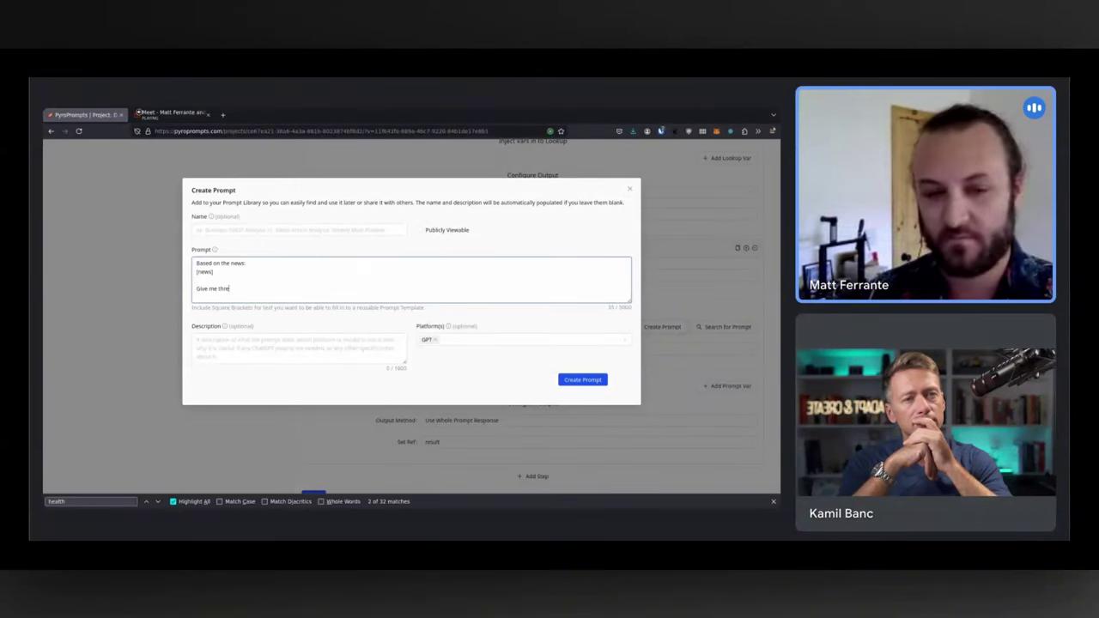
pyautogui.write('e things ')
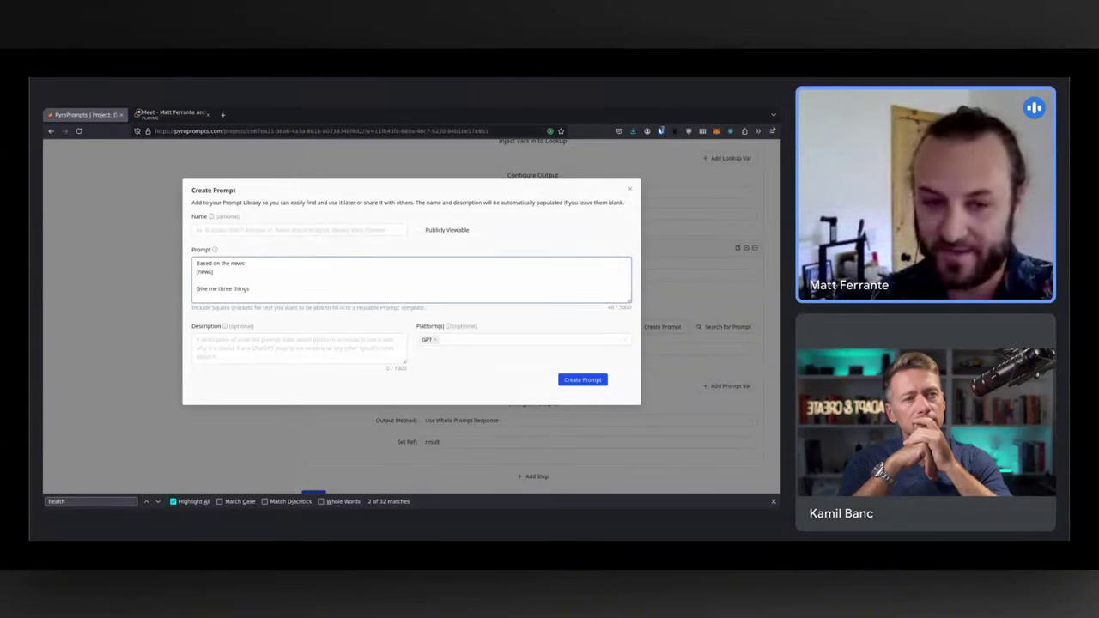
pyautogui.write('relevant to ')
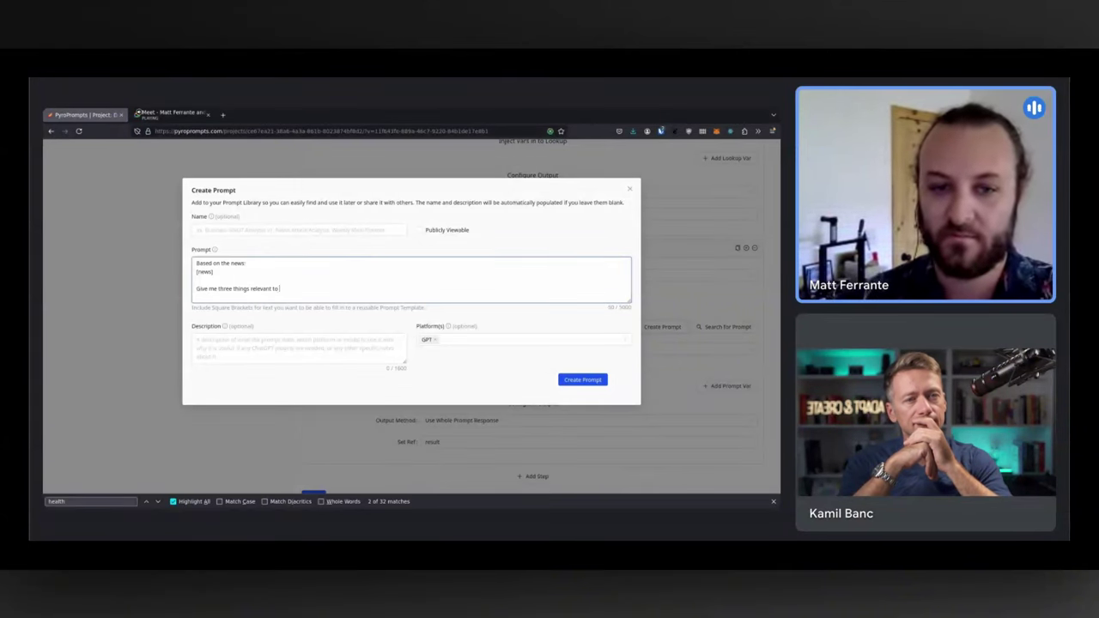
pyautogui.write('my business')
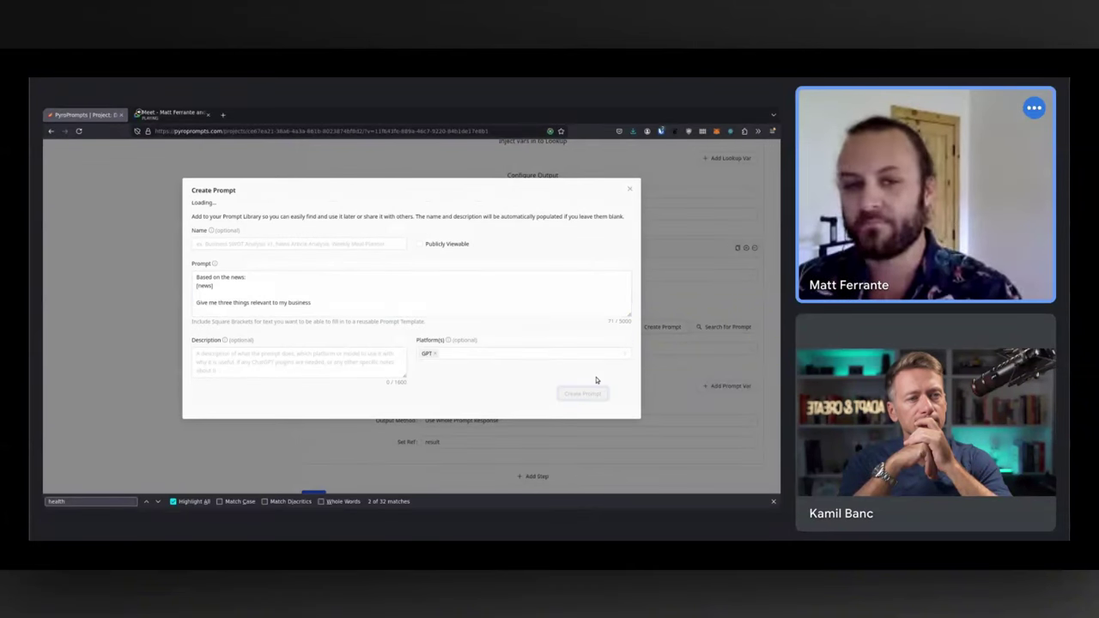
pyautogui.click(597, 381)
# - Fill the prompt's news variable from the reference Step: result
pyautogui.scroll(-3, 506, 417)
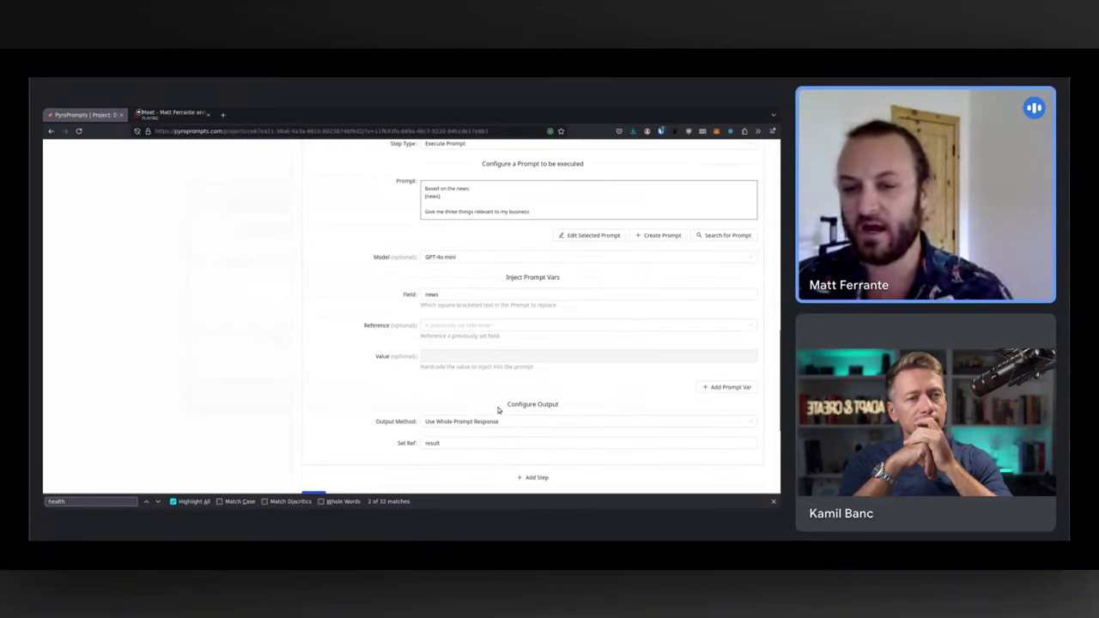
pyautogui.click(499, 326)
pyautogui.click(487, 341)
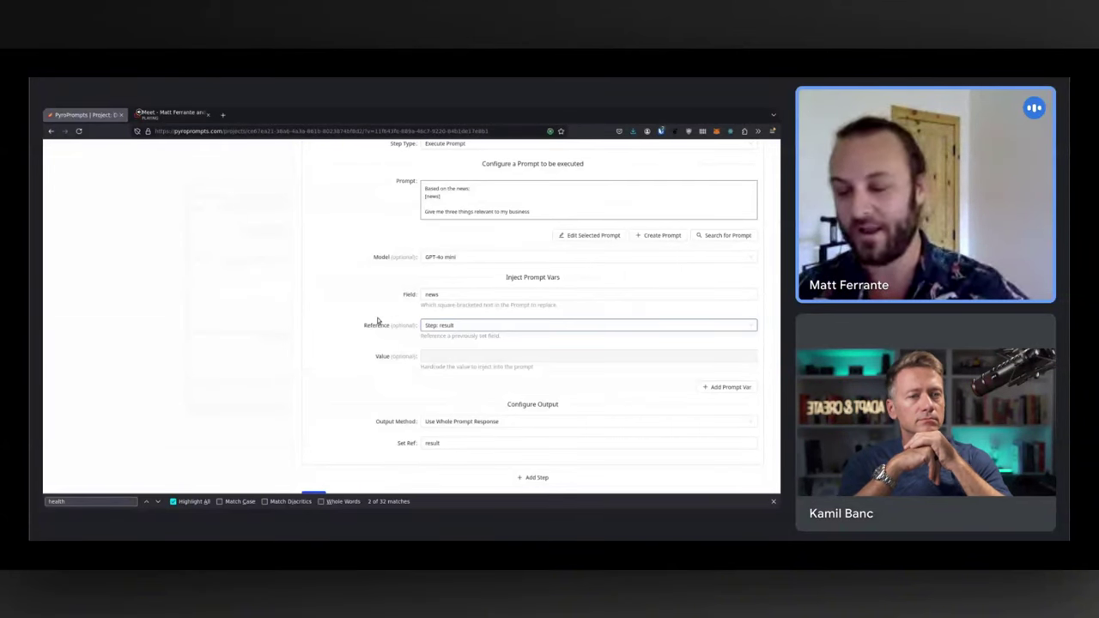
# - Review both workflow steps and examine the first step's URL field, step type and available lookup sources
pyautogui.scroll(5, 372, 353)
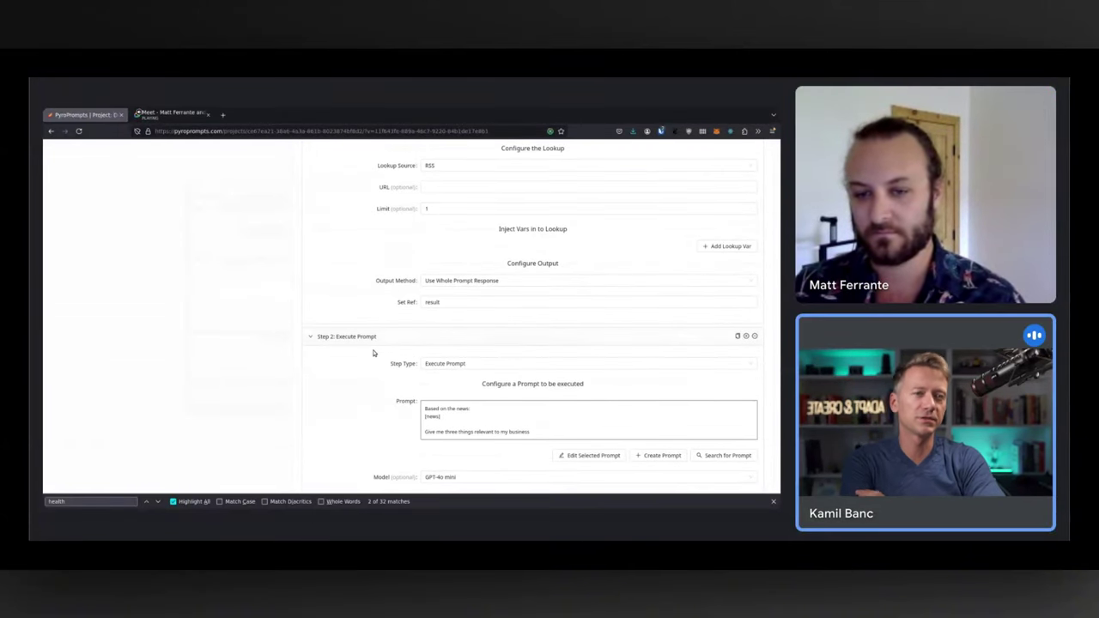
pyautogui.scroll(-5, 373, 353)
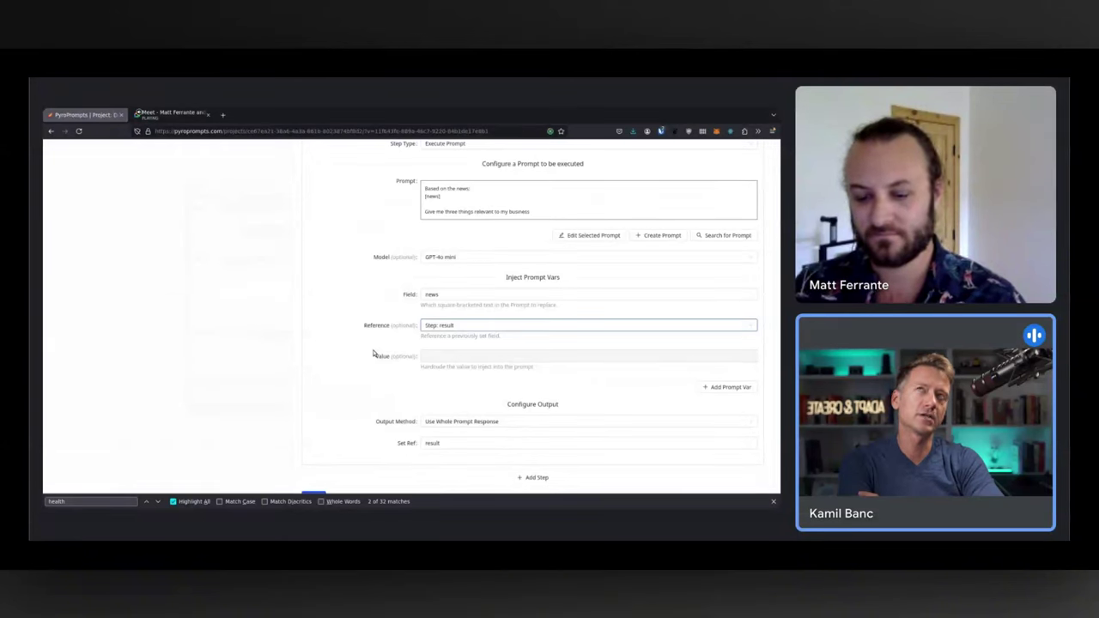
pyautogui.scroll(5, 373, 353)
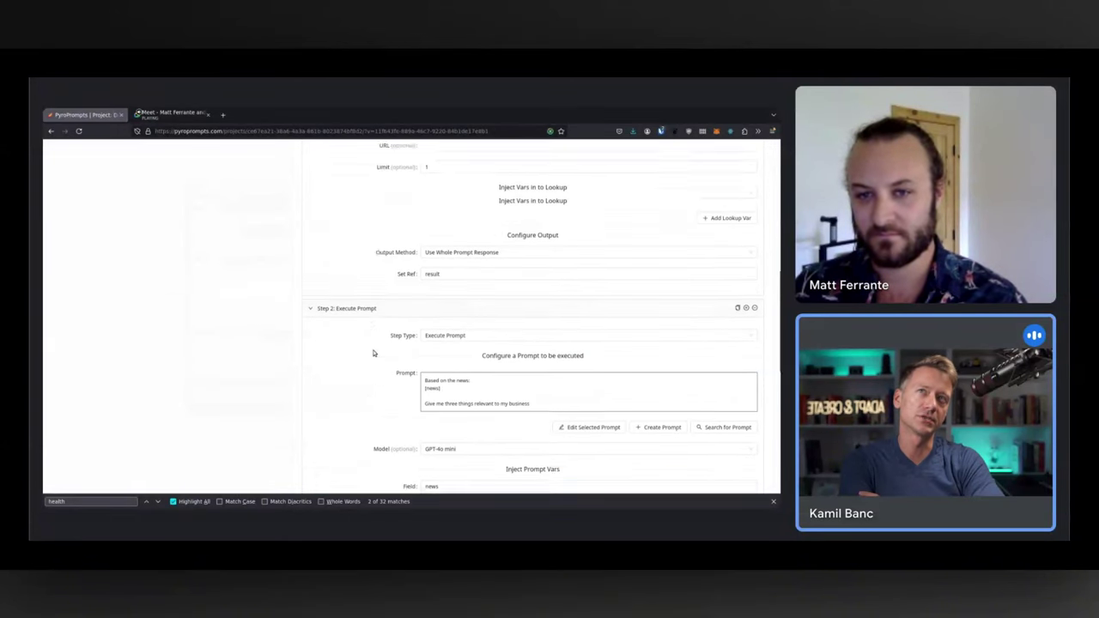
pyautogui.scroll(3, 373, 353)
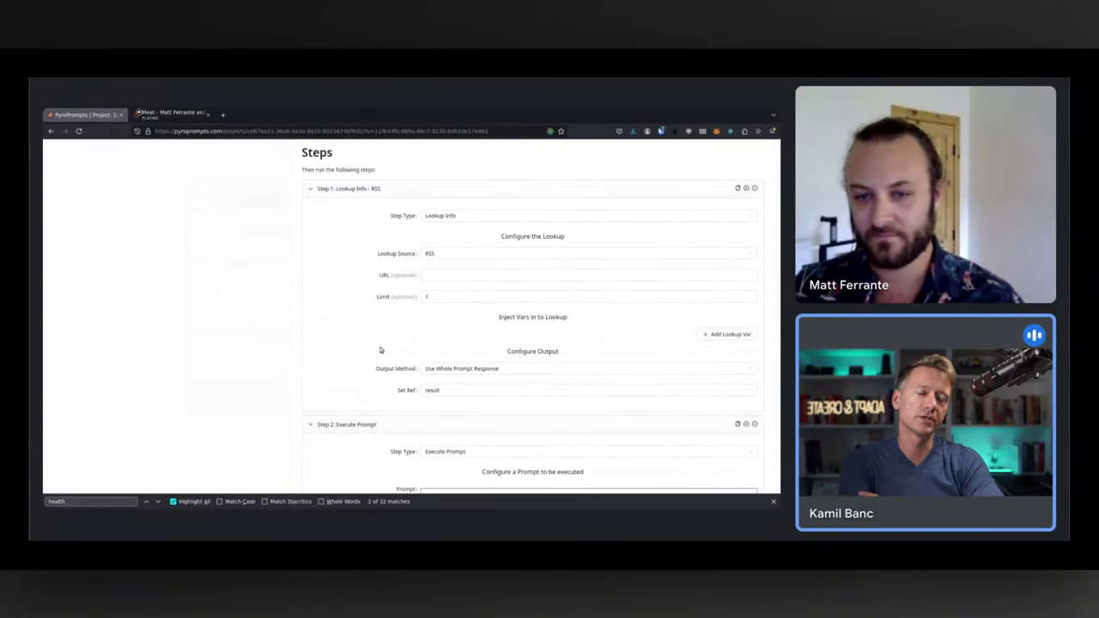
pyautogui.click(432, 274)
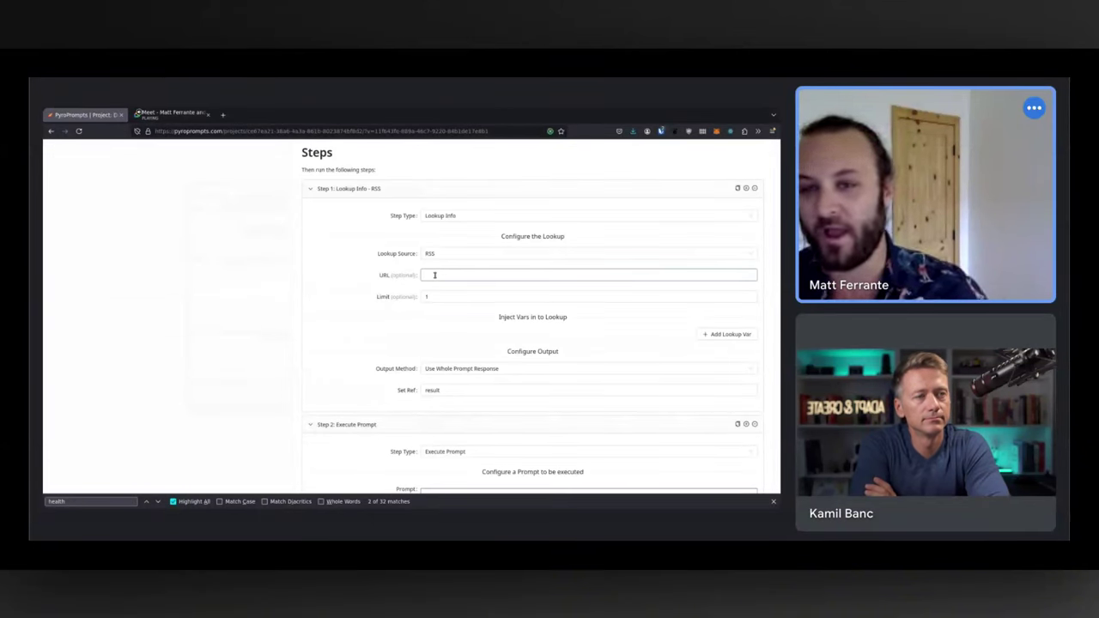
pyautogui.click(541, 221)
pyautogui.click(540, 219)
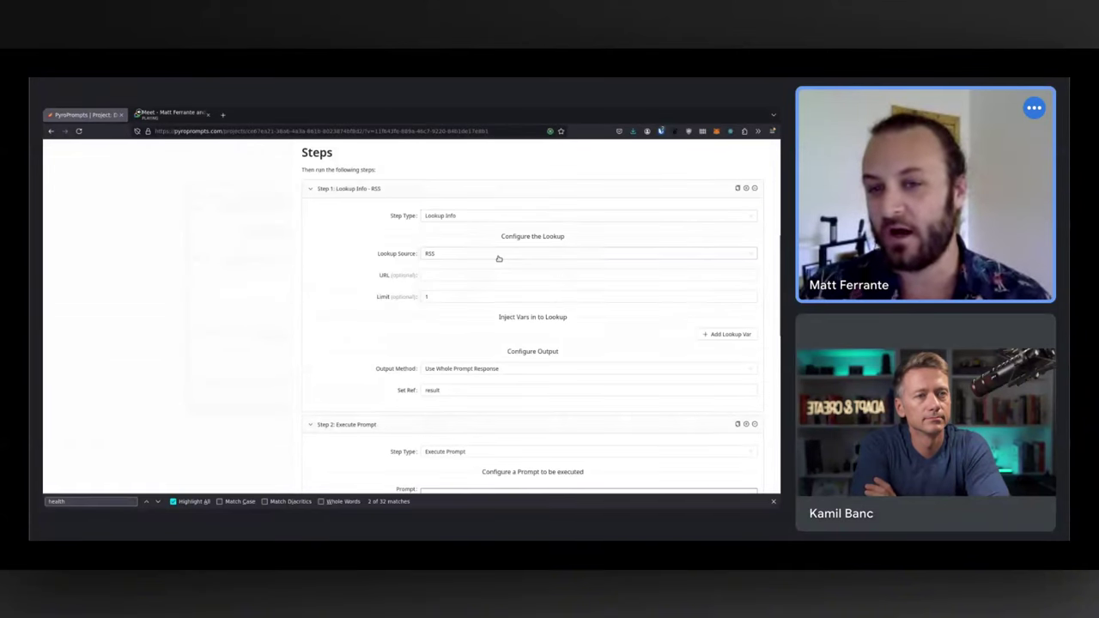
pyautogui.click(493, 255)
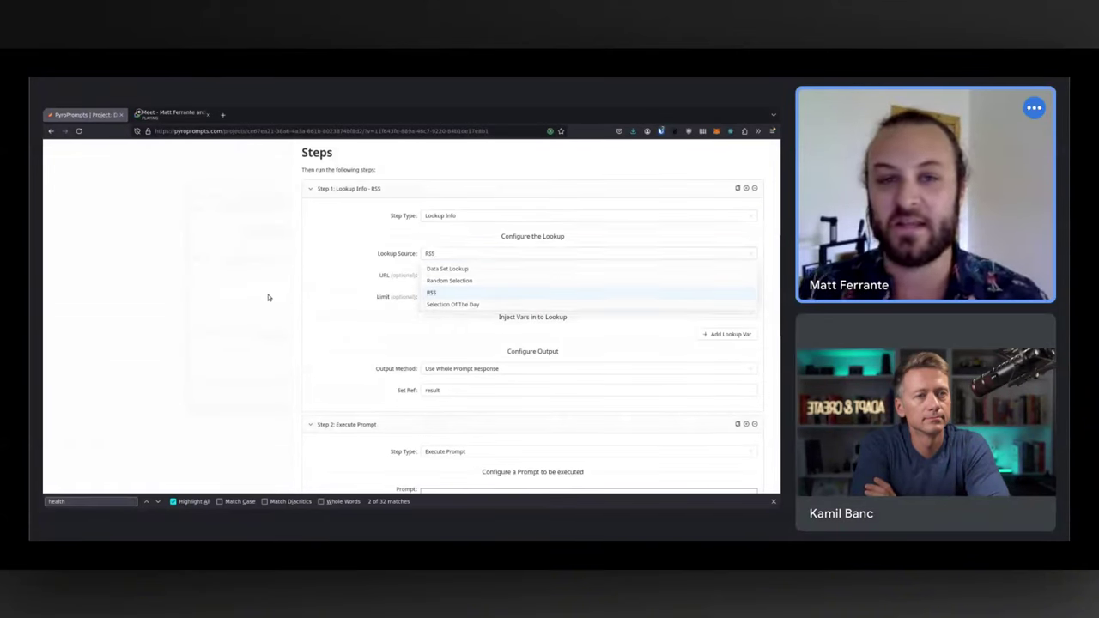
# - Open the News via AskNews data set and query it for "AI"
pyautogui.scroll(4, 367, 163)
pyautogui.click(422, 152)
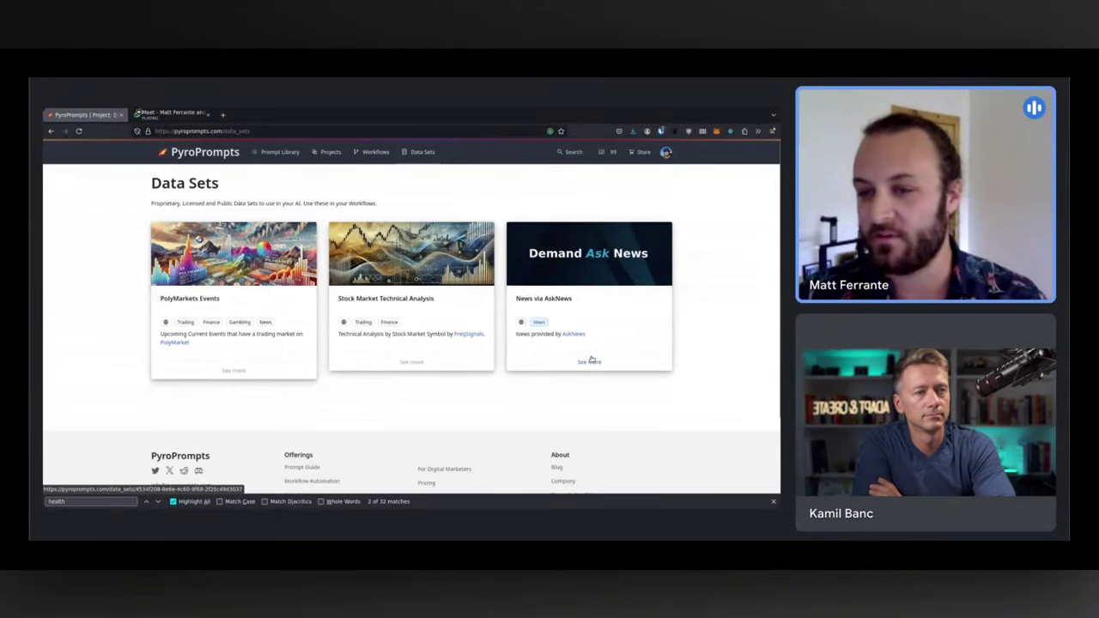
pyautogui.click(590, 363)
pyautogui.click(435, 220)
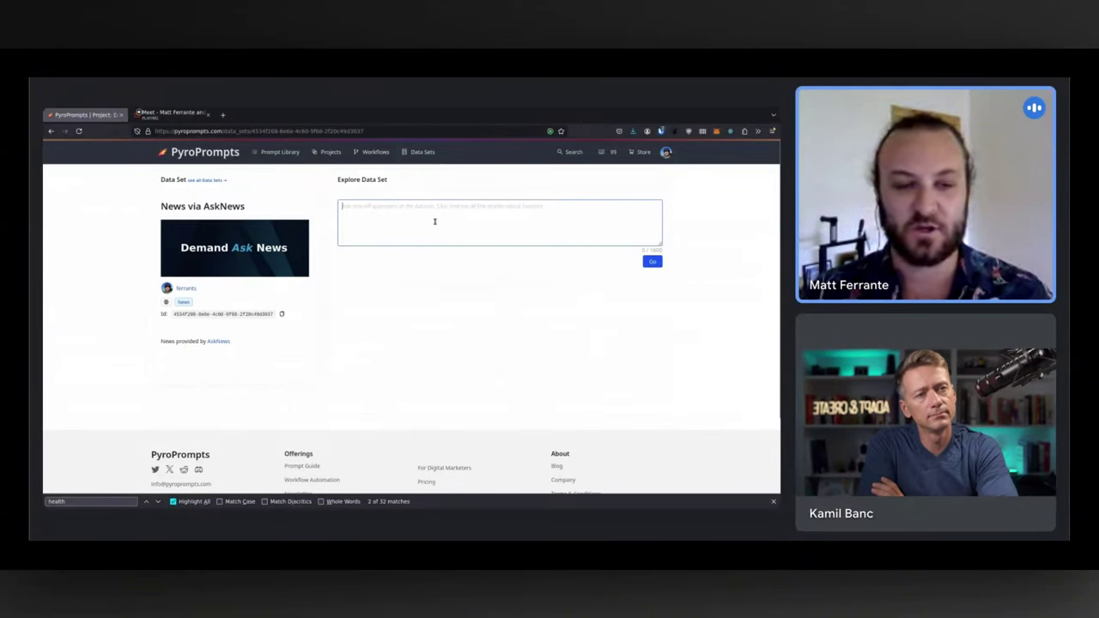
pyautogui.write('AI')
pyautogui.click(650, 263)
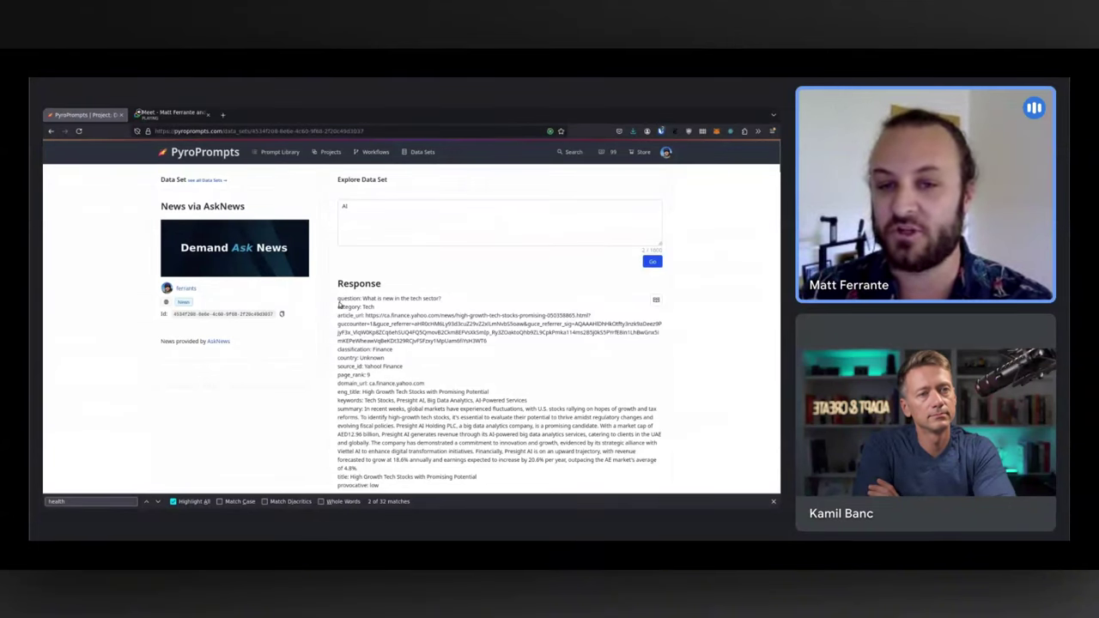
# - Examine the news entries returned for the "AI" query, including their category, source, keywords and summary fields
pyautogui.moveTo(341, 299); pyautogui.dragTo(334, 251)
pyautogui.click(572, 331)
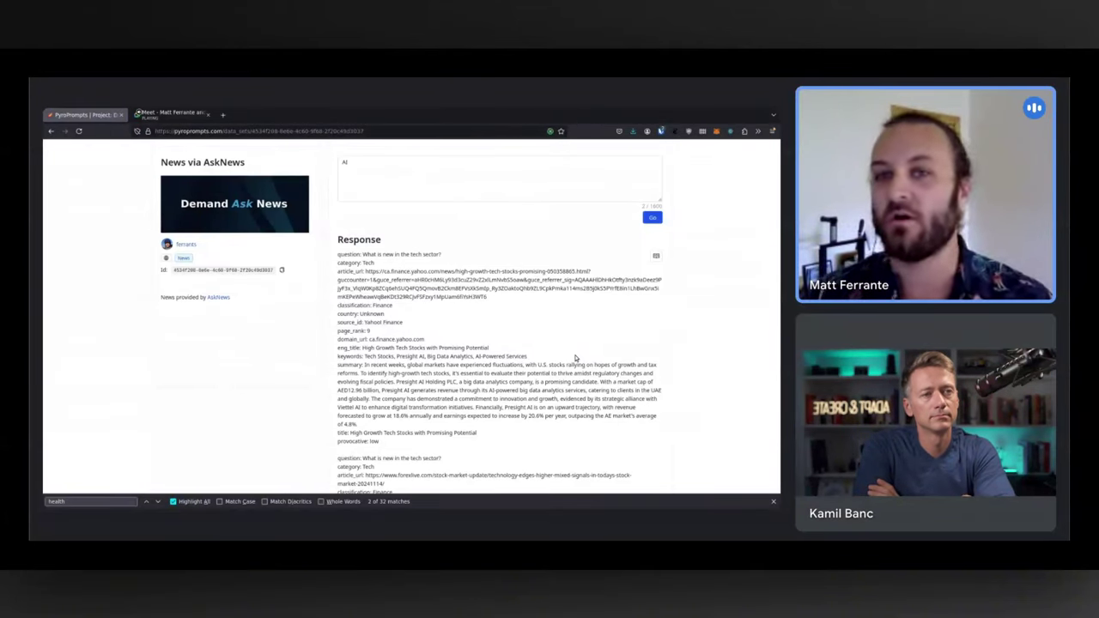
pyautogui.scroll(1, 314, 302)
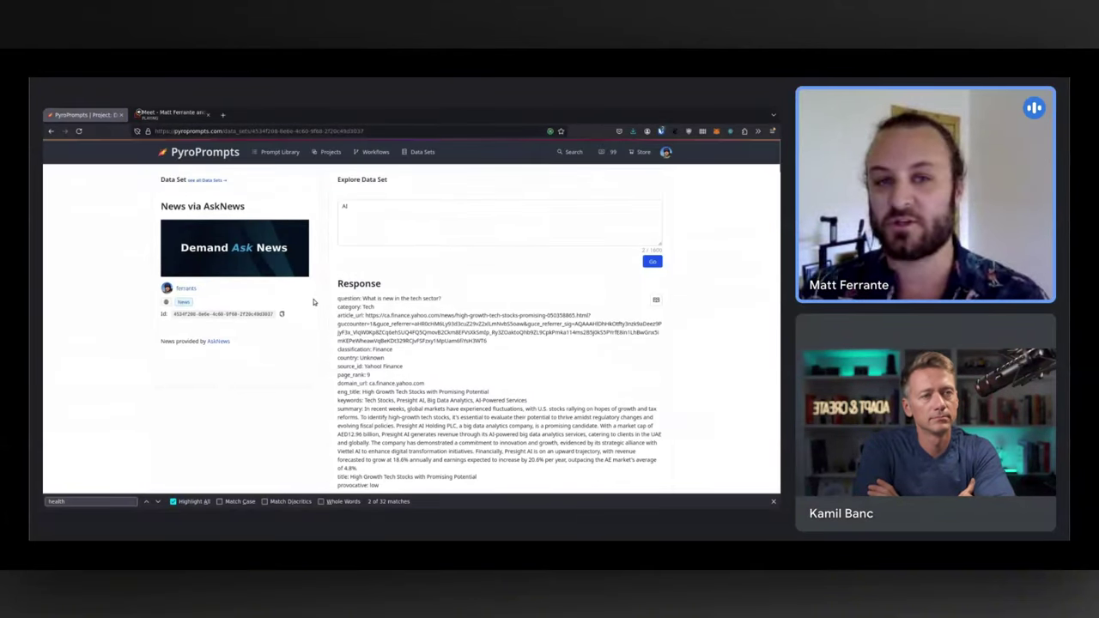
pyautogui.scroll(-2, 416, 329)
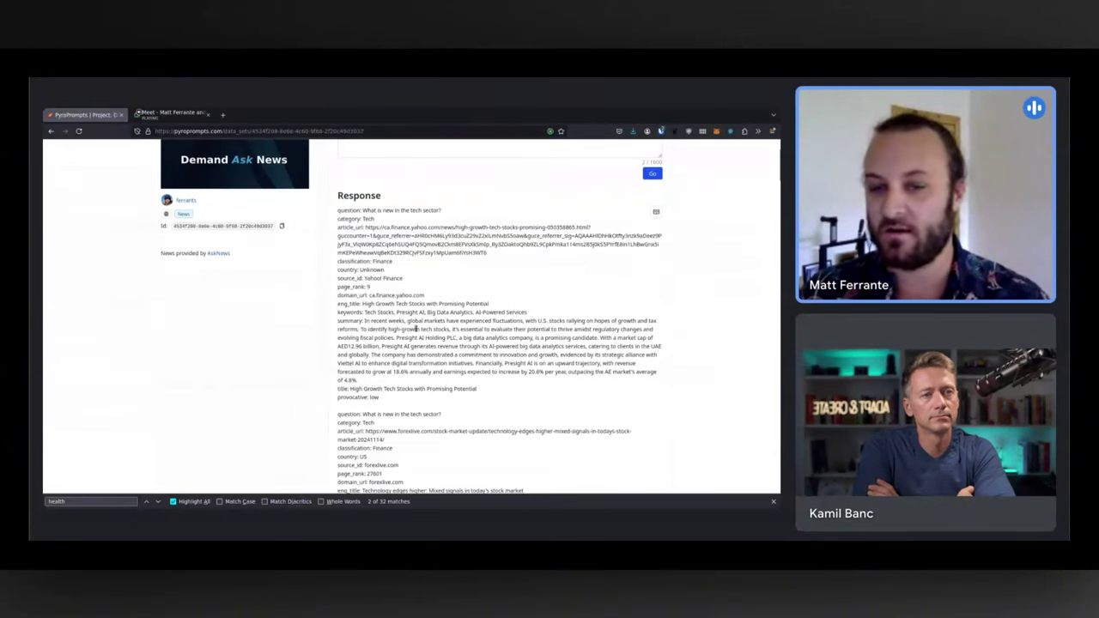
pyautogui.moveTo(338, 219); pyautogui.dragTo(389, 223)
pyautogui.click(385, 223)
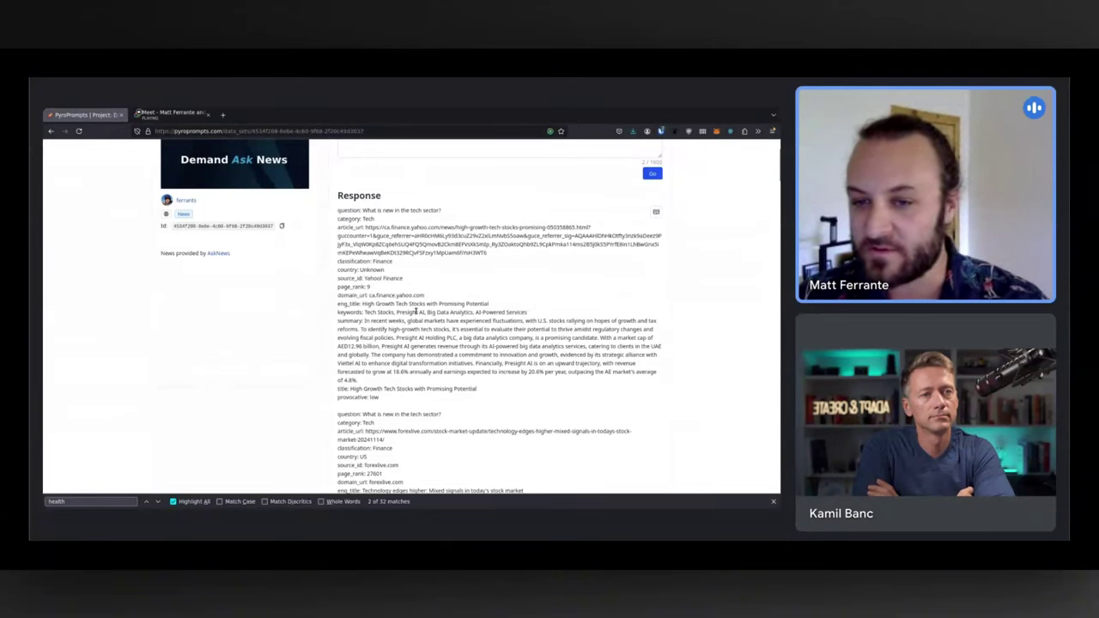
pyautogui.scroll(2, 410, 311)
pyautogui.scroll(-3, 397, 327)
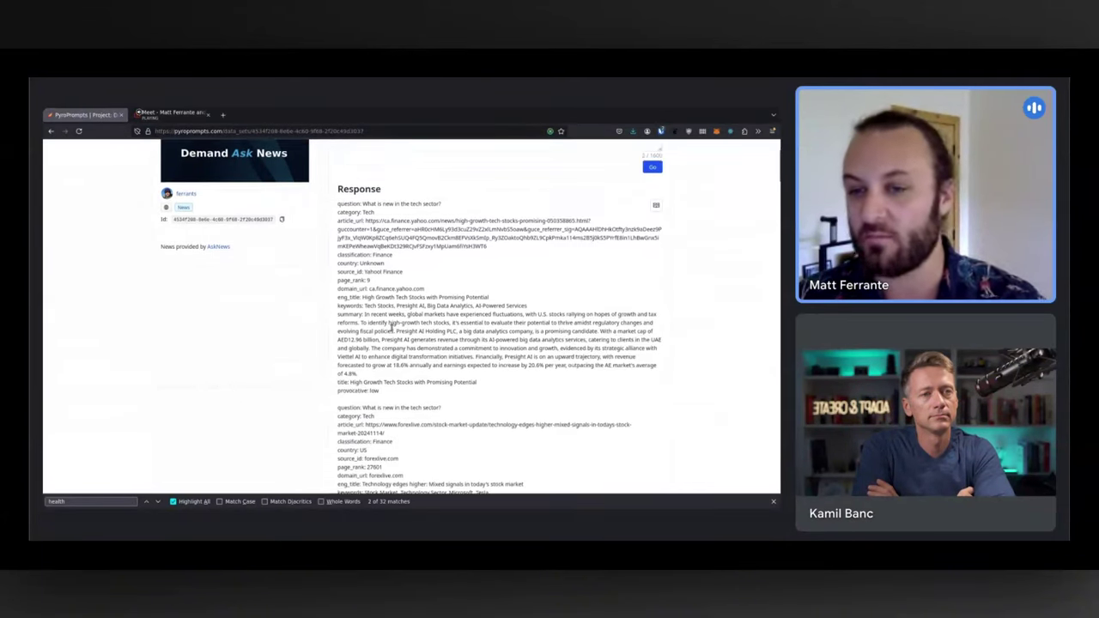
pyautogui.scroll(1, 397, 327)
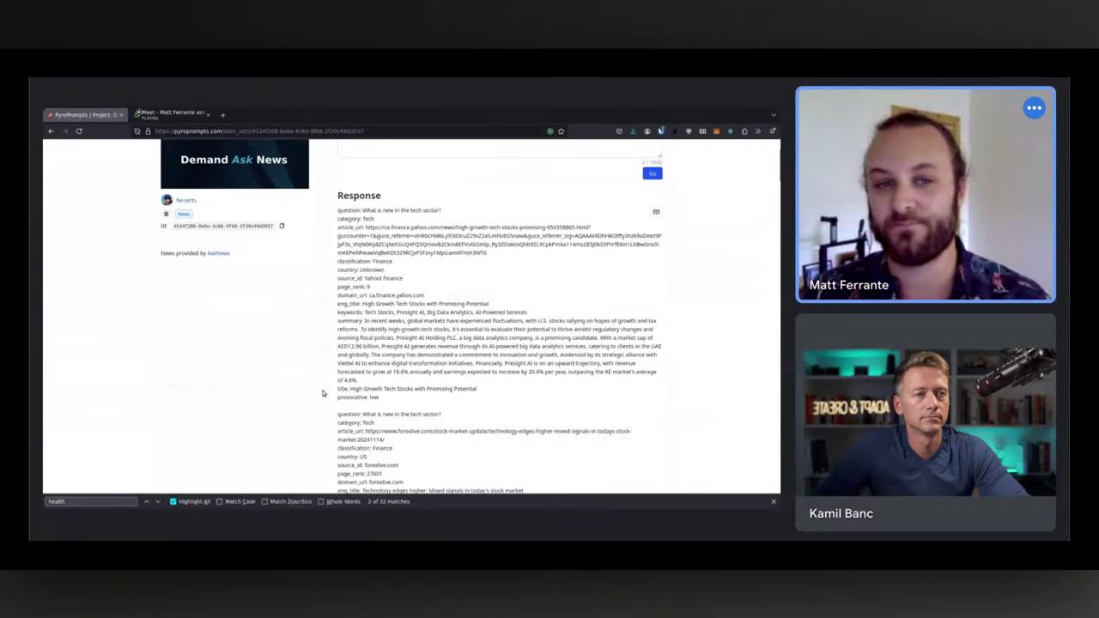
pyautogui.scroll(2, 324, 397)
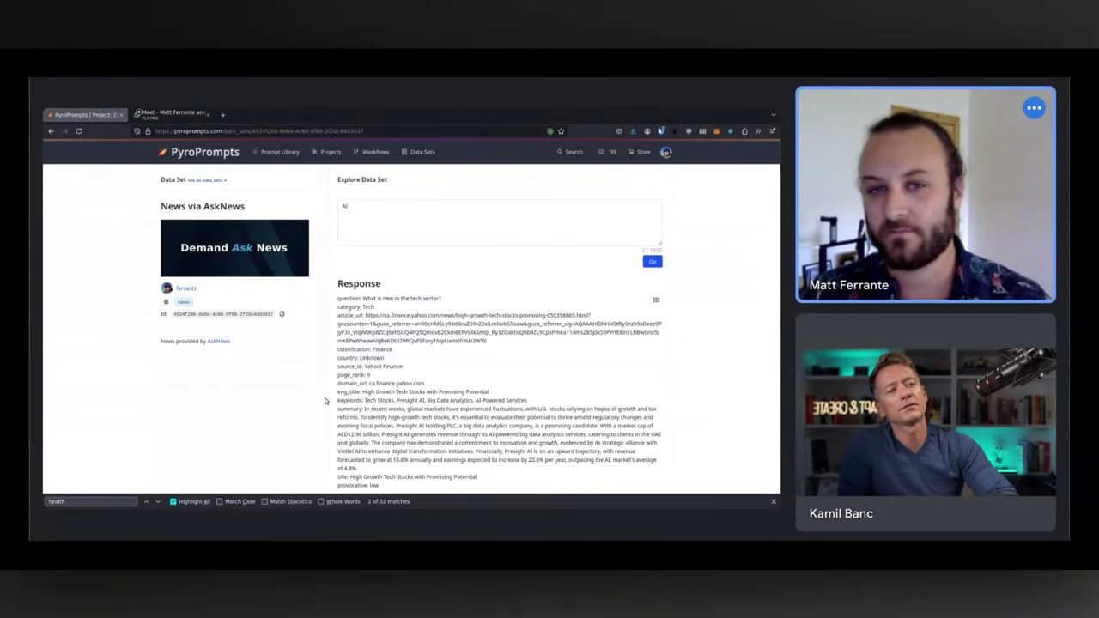
# - Go to the projects list, view the new-project form without creating anything, and open Demo Project
pyautogui.click(325, 153)
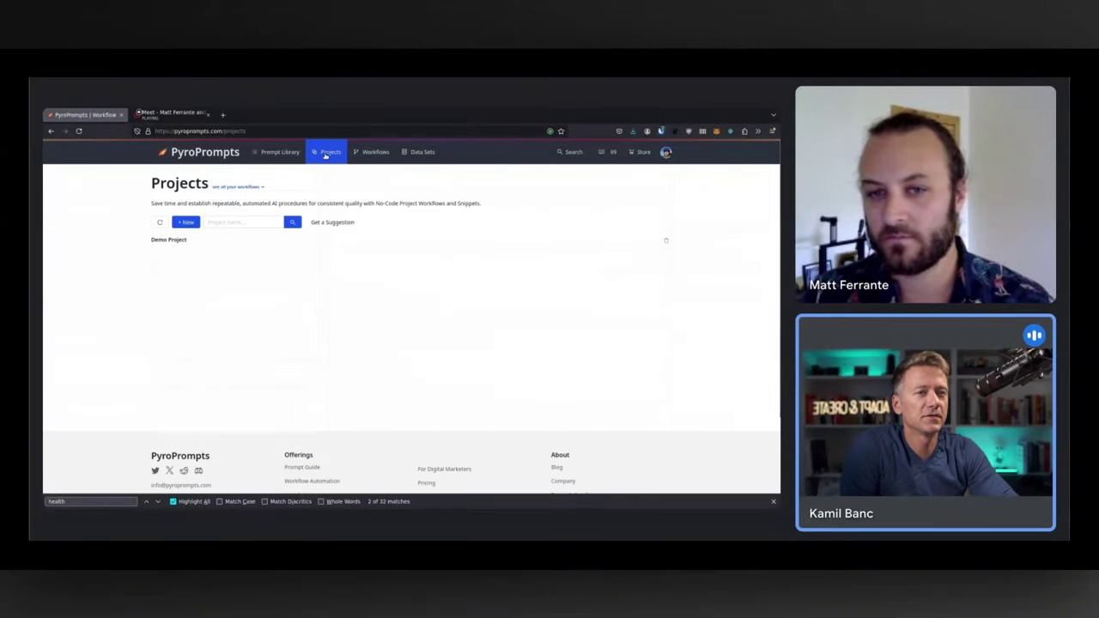
pyautogui.click(191, 224)
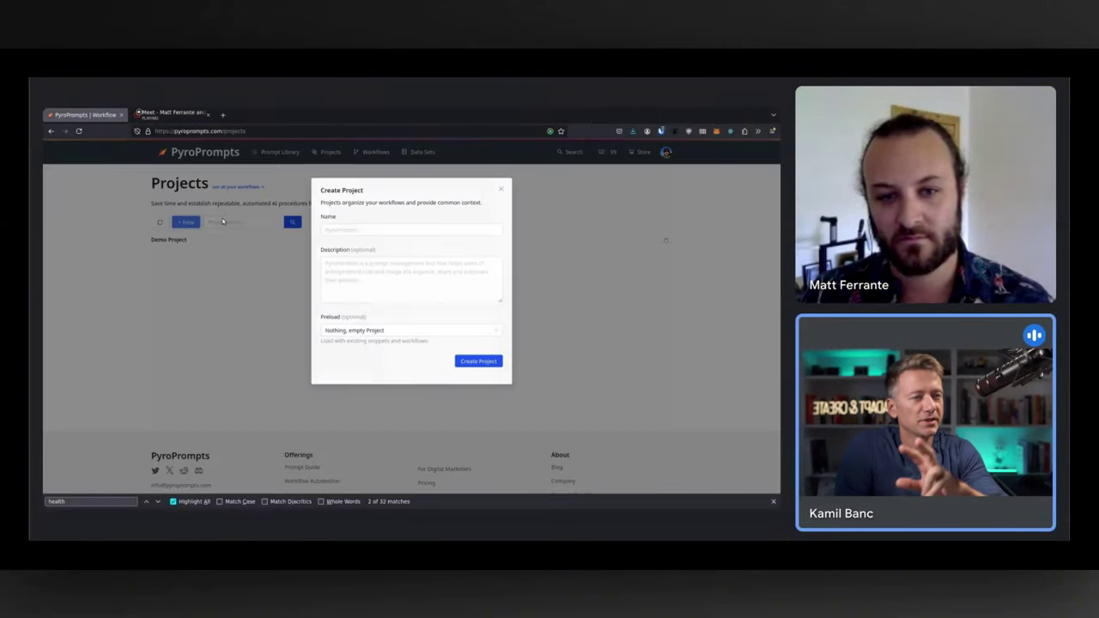
pyautogui.click(176, 247)
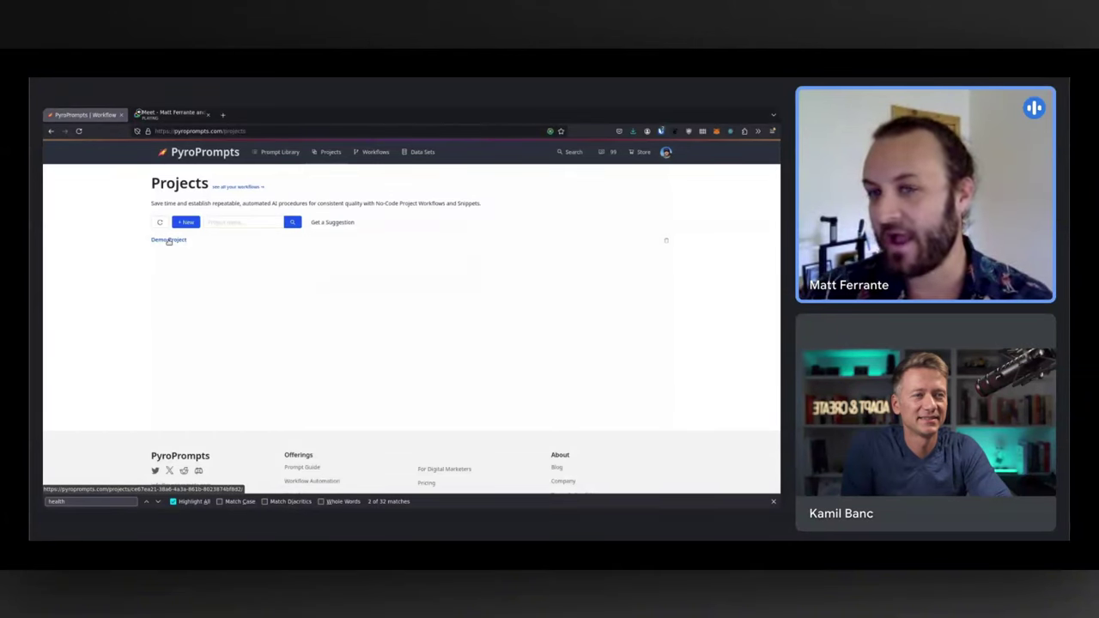
pyautogui.click(169, 240)
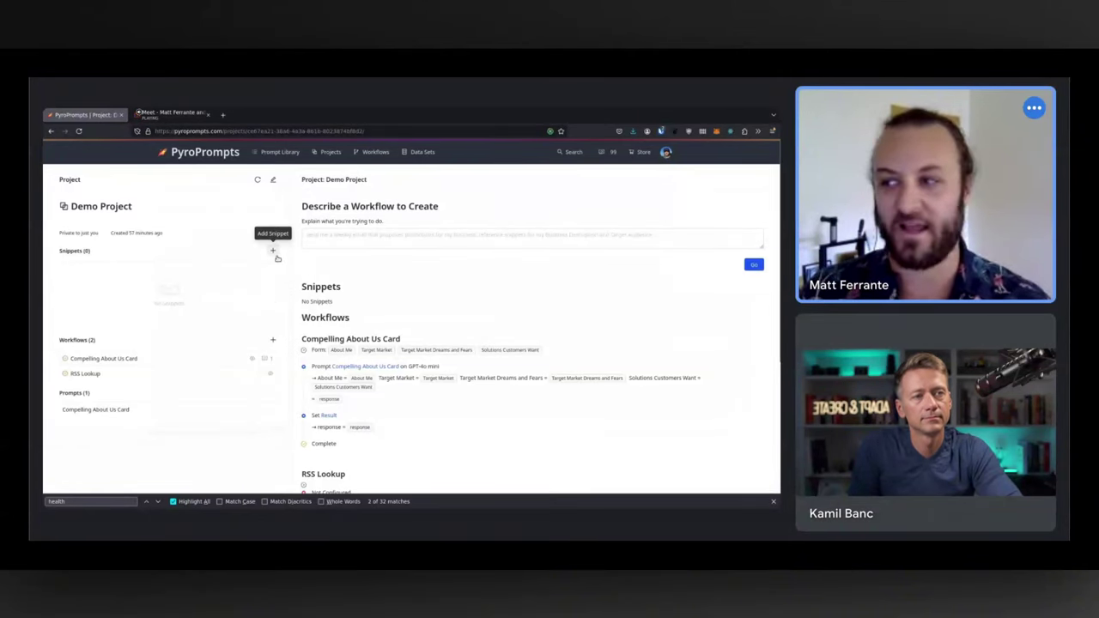
# - Create a project snippet named "Target Audience" with the content "Business professionals ages 25-40 in the tech sector"
pyautogui.click(274, 253)
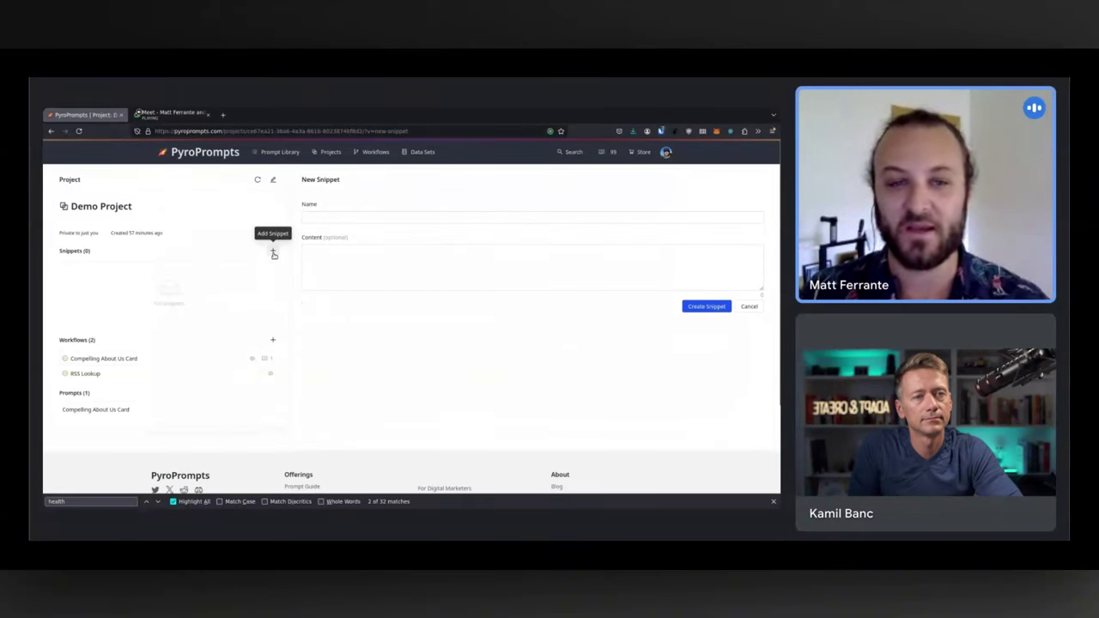
pyautogui.click(395, 217)
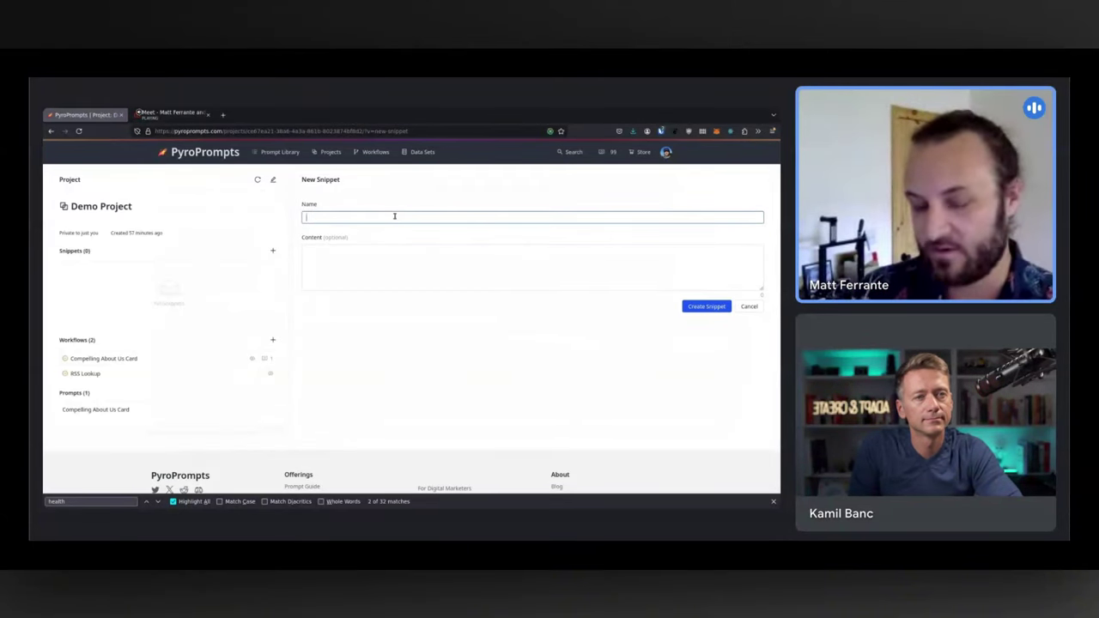
pyautogui.write('Target Audience')
pyautogui.press('Tab')
pyautogui.write('Bus')
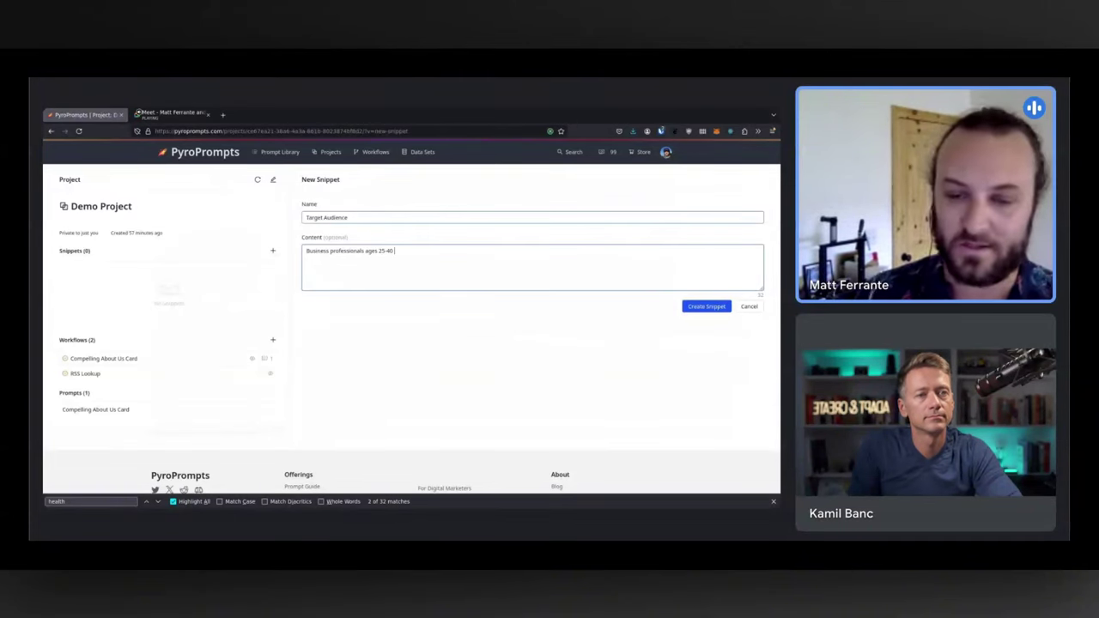
pyautogui.write('in the te')
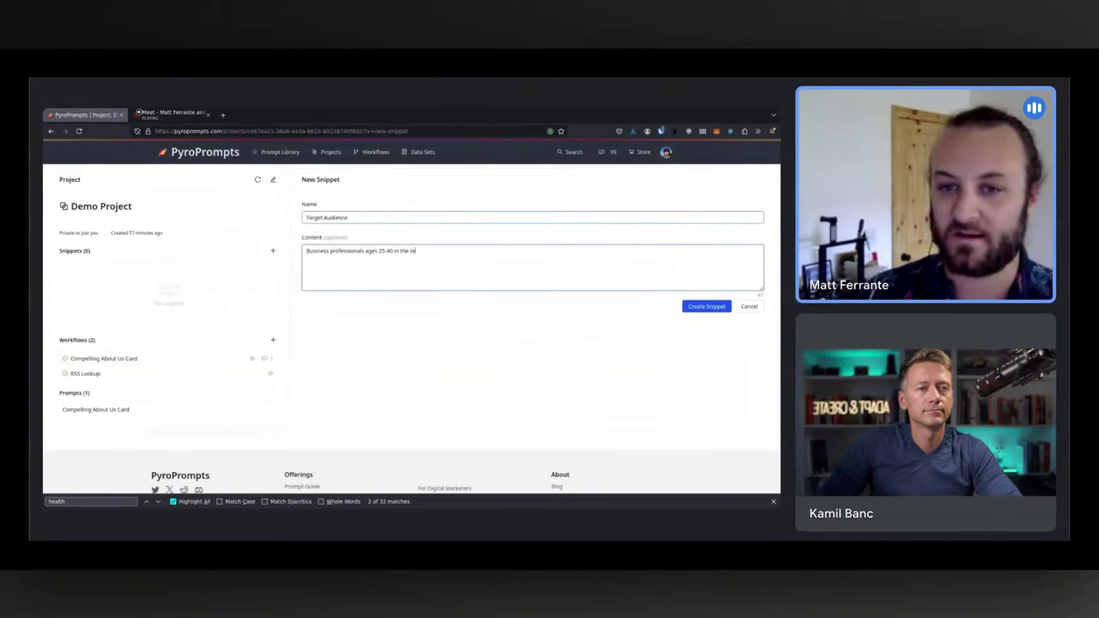
pyautogui.write('ch sector')
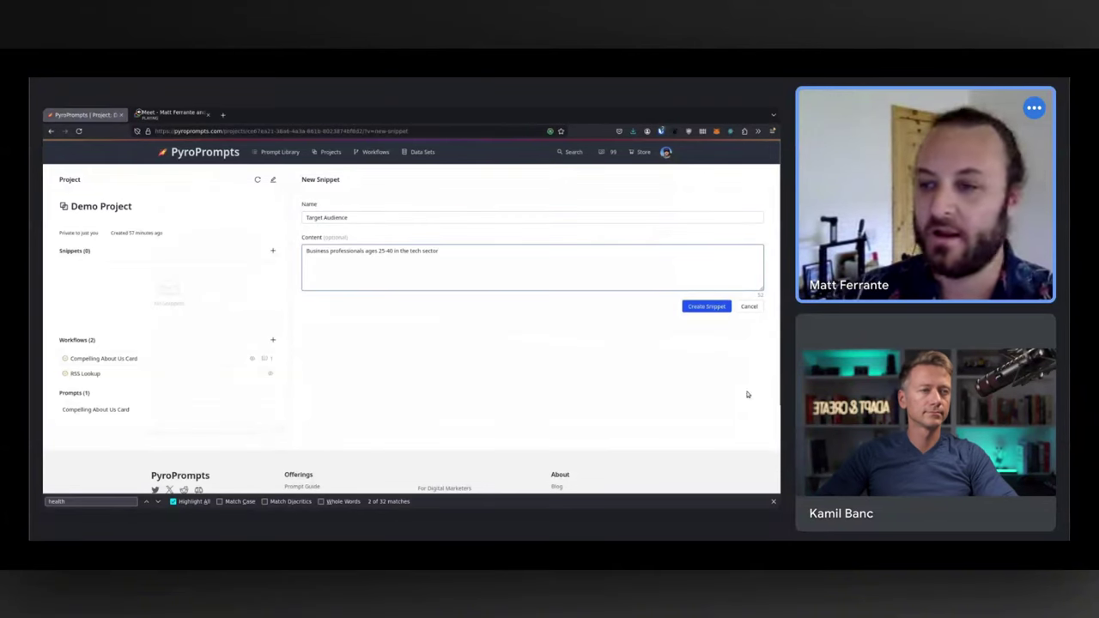
pyautogui.click(709, 307)
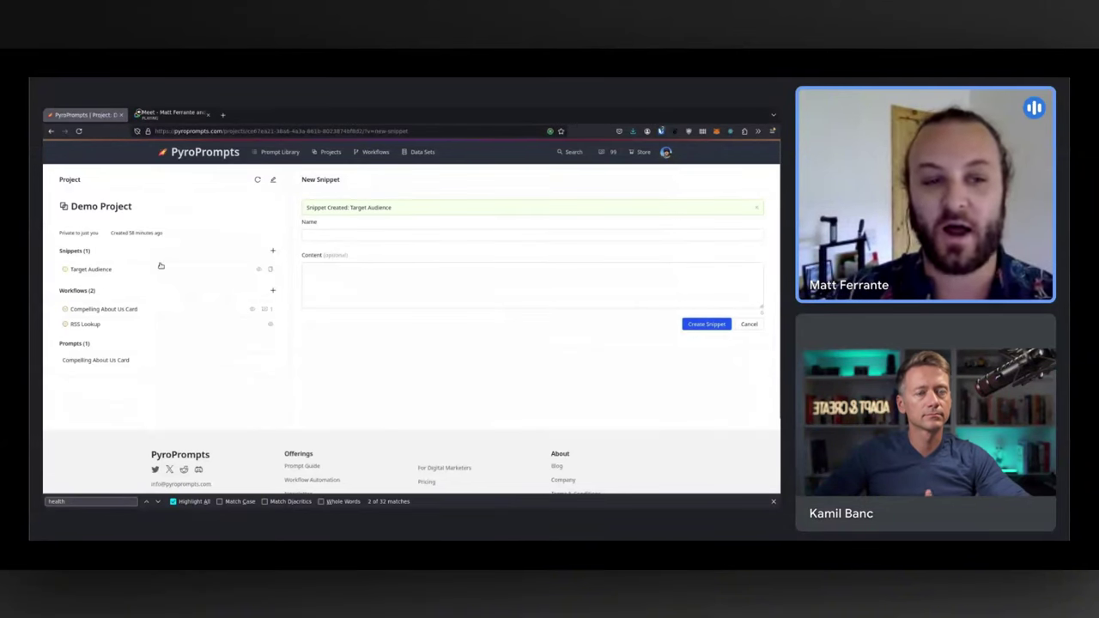
# - Create a snippet named "Product List" containing the lines "Automation Platform", "AI Workshops" and "AI Custom Development"
pyautogui.click(335, 233)
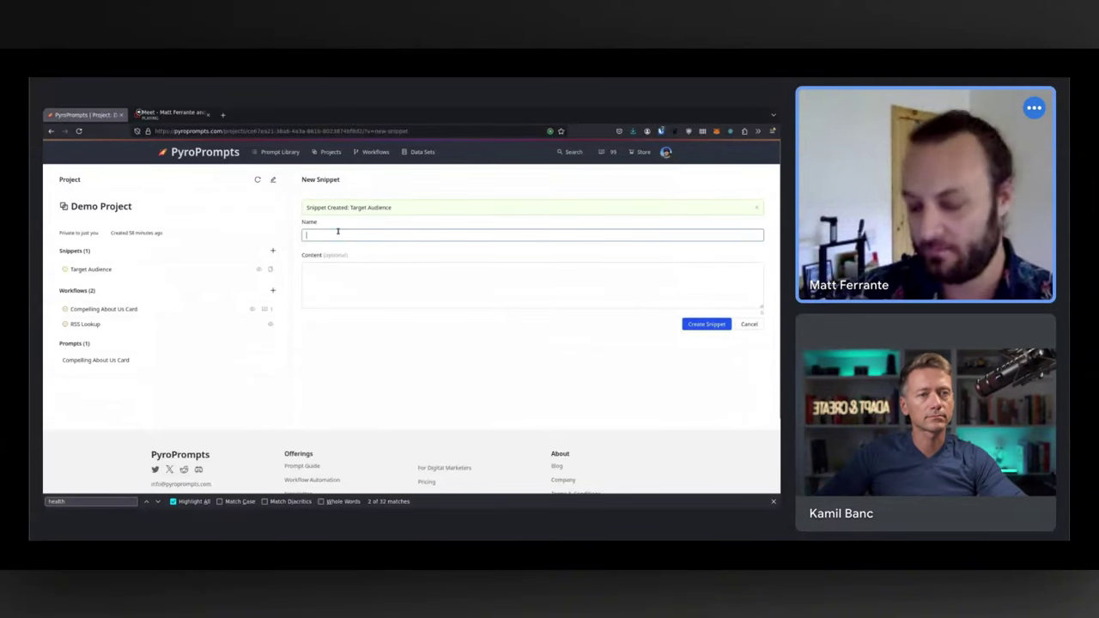
pyautogui.write('Product List')
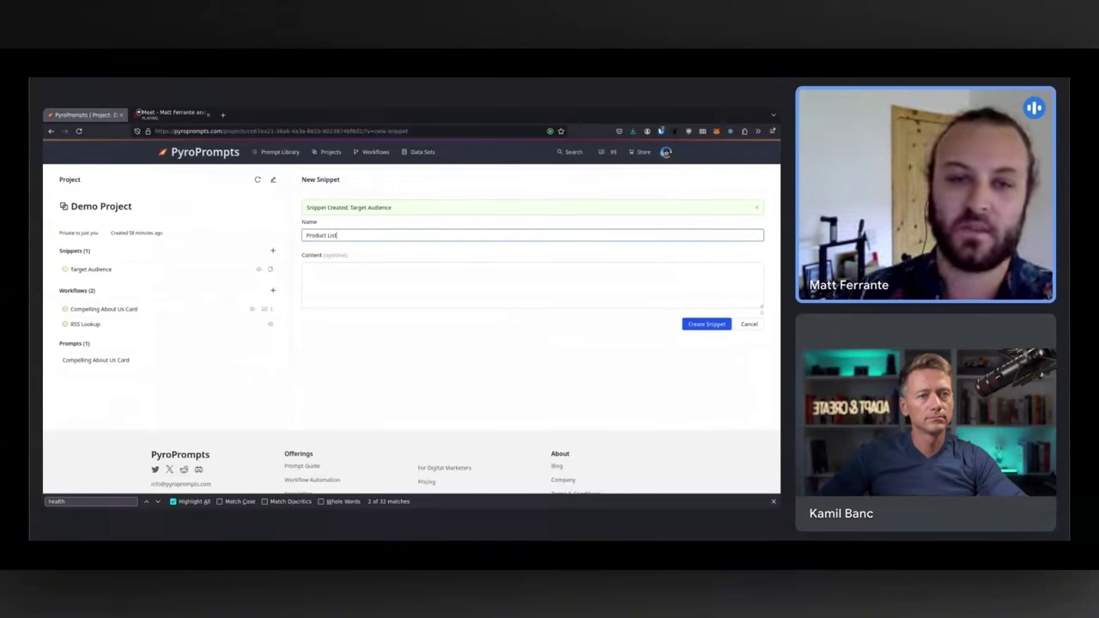
pyautogui.click(405, 279)
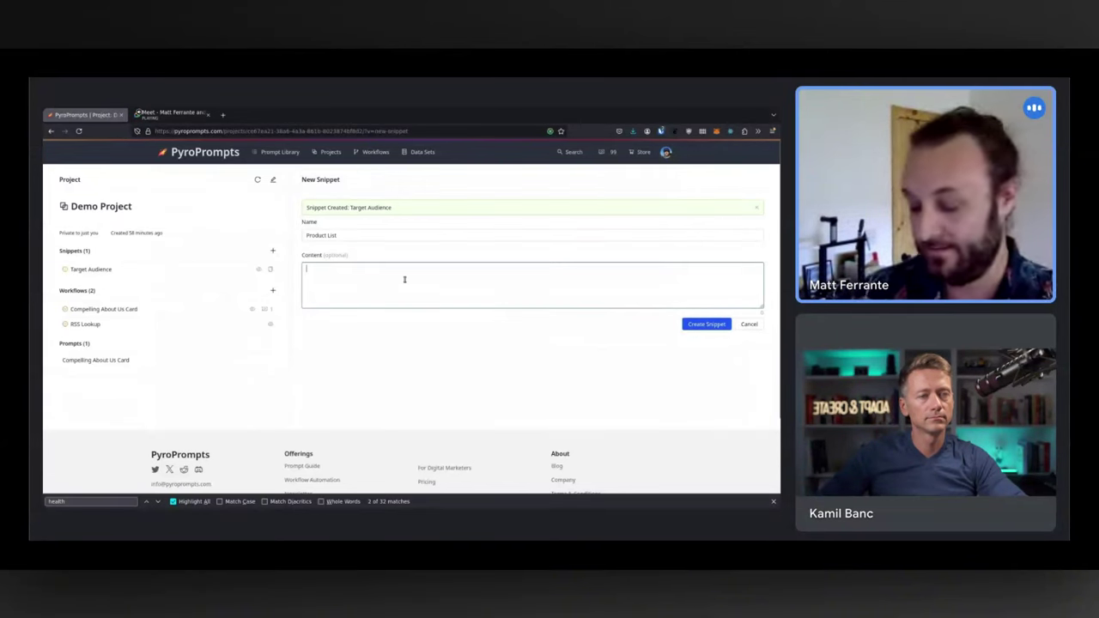
pyautogui.write('Automation Platform')
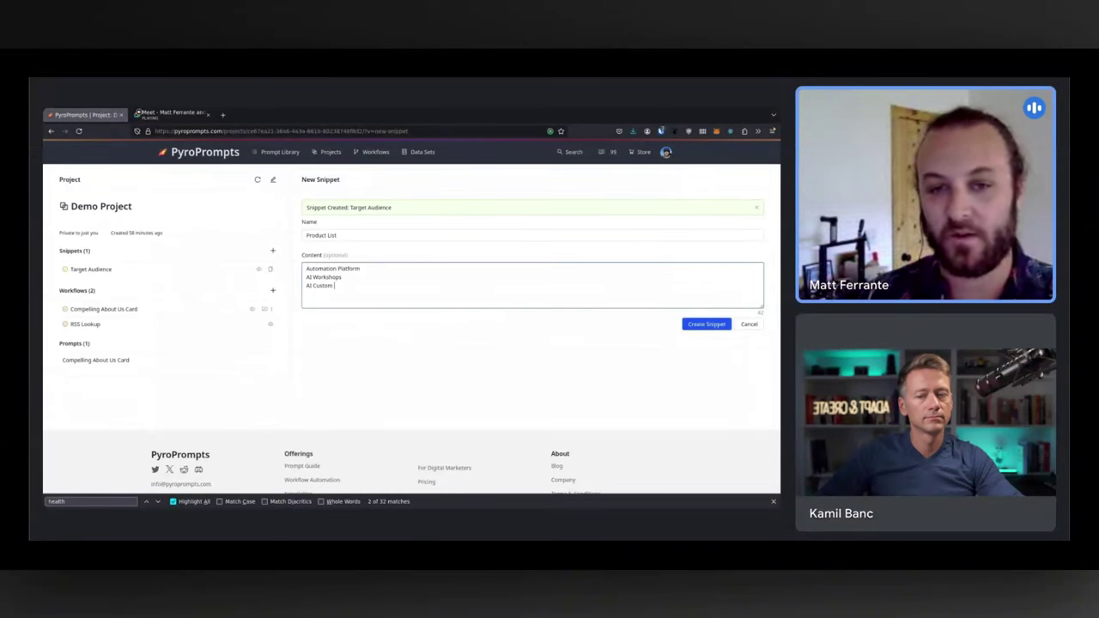
pyautogui.write('elopment')
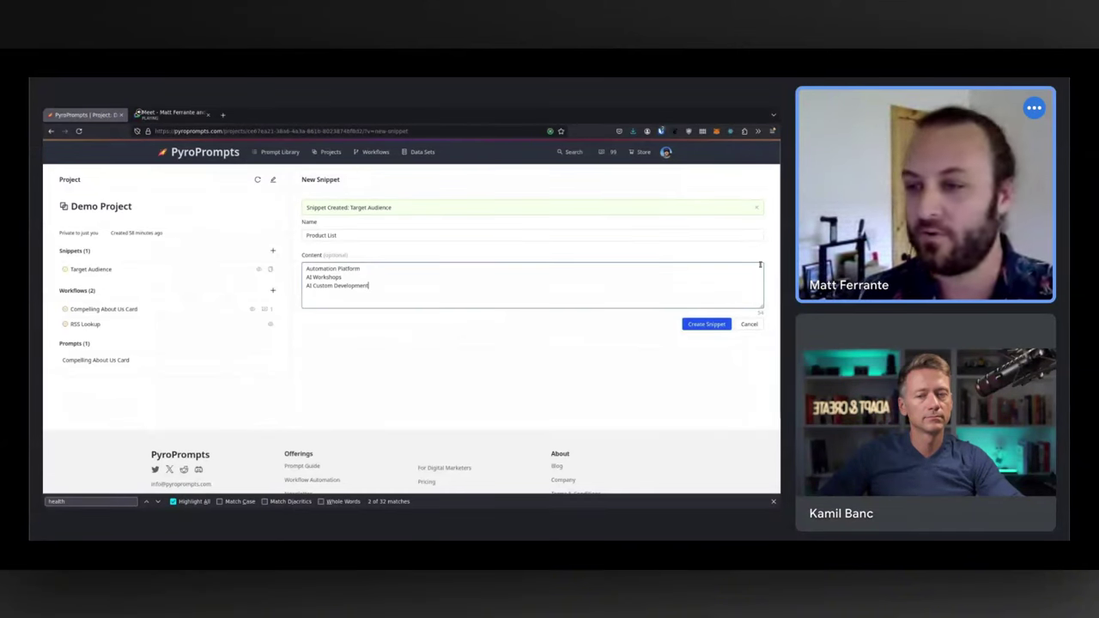
pyautogui.click(705, 324)
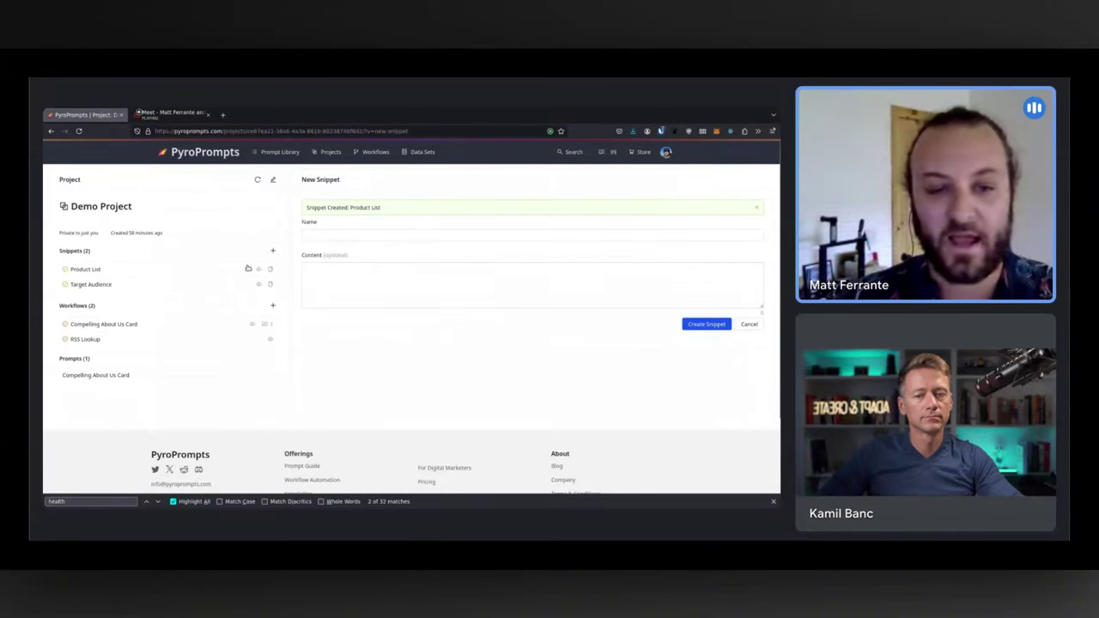
pyautogui.click(273, 305)
pyautogui.click(375, 245)
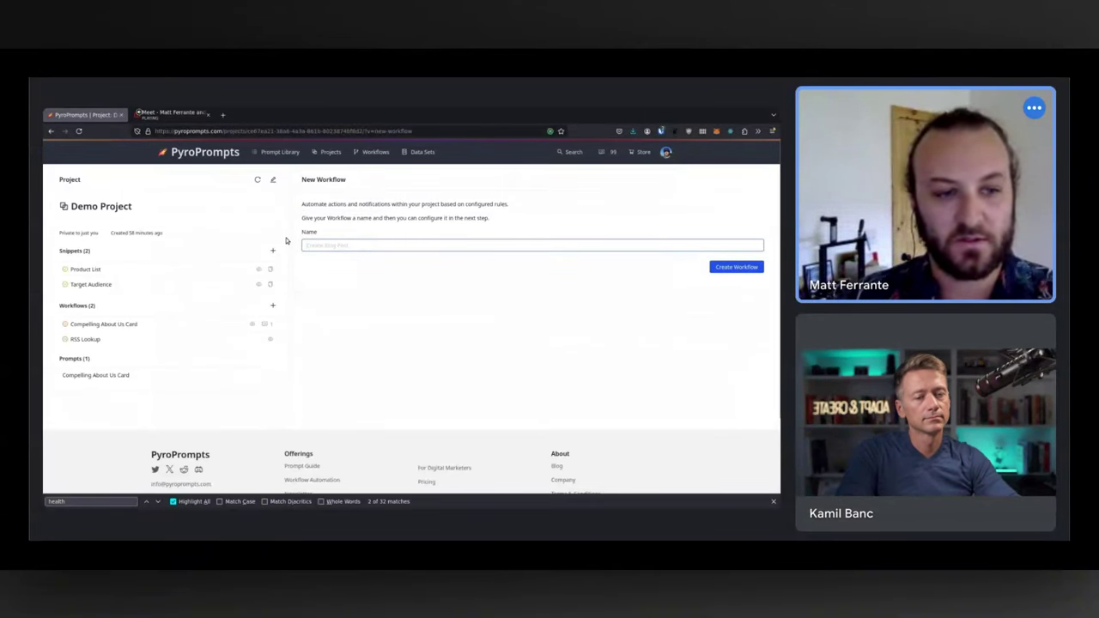
pyautogui.click(129, 338)
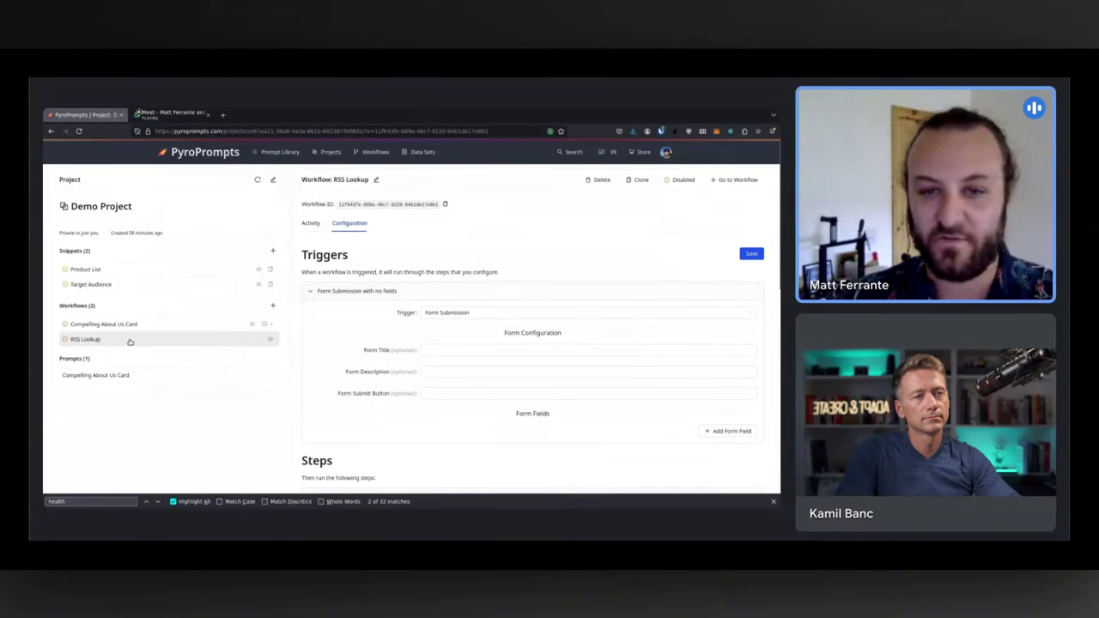
# - Generate workflows for Demo Project from the description "Use the Target Audience Snippet to create a custom marketing plan"
pyautogui.click(342, 243)
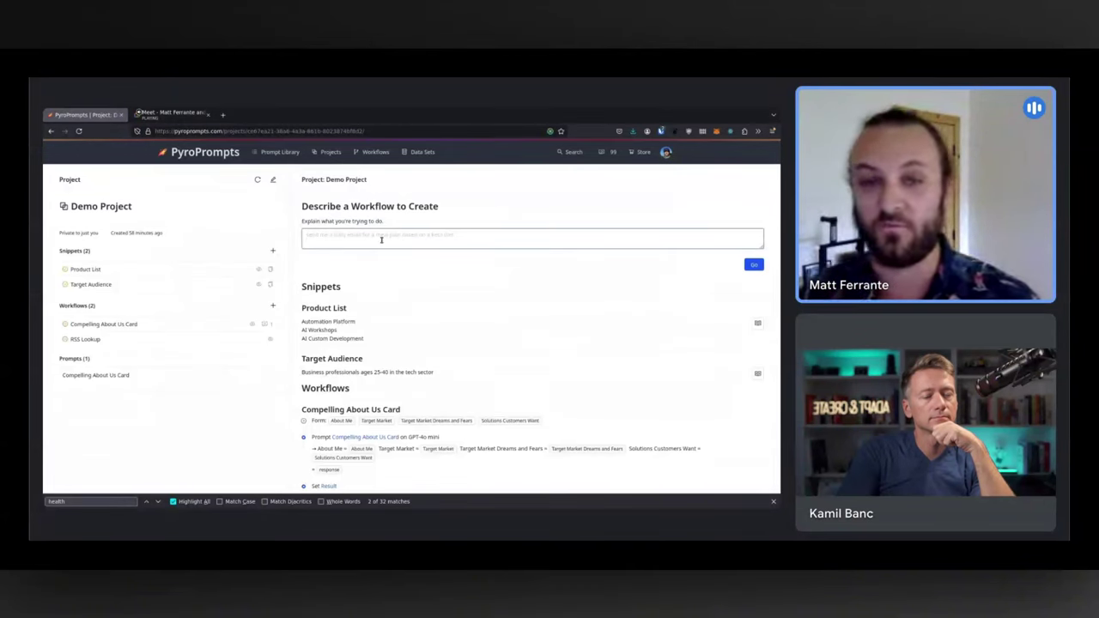
pyautogui.write('Use t')
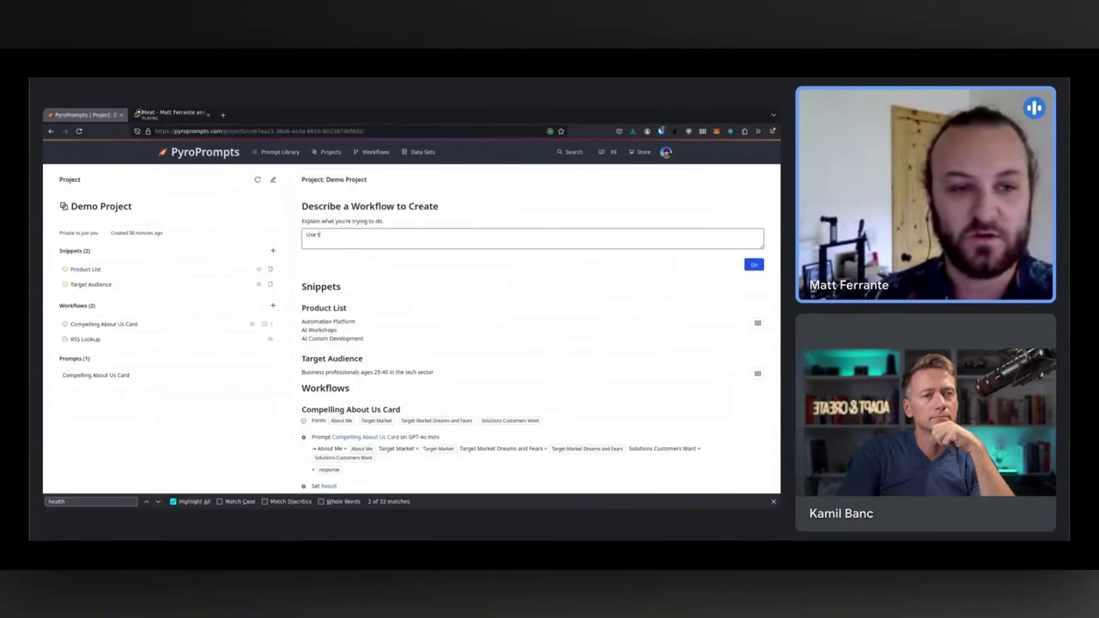
pyautogui.write('he Target Audie')
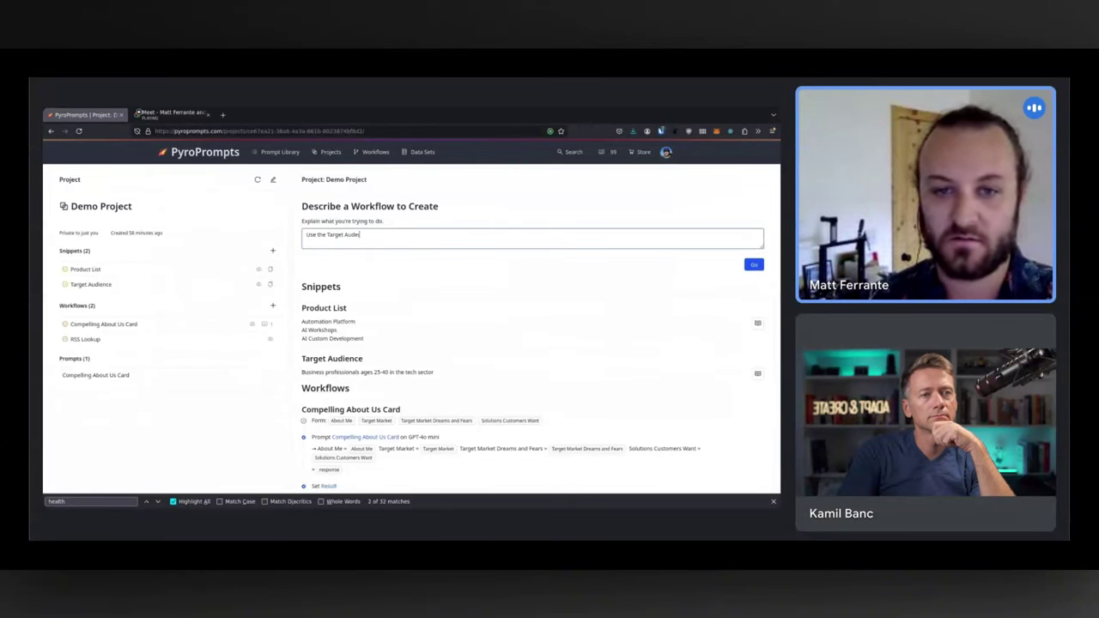
pyautogui.press('BackSpace')
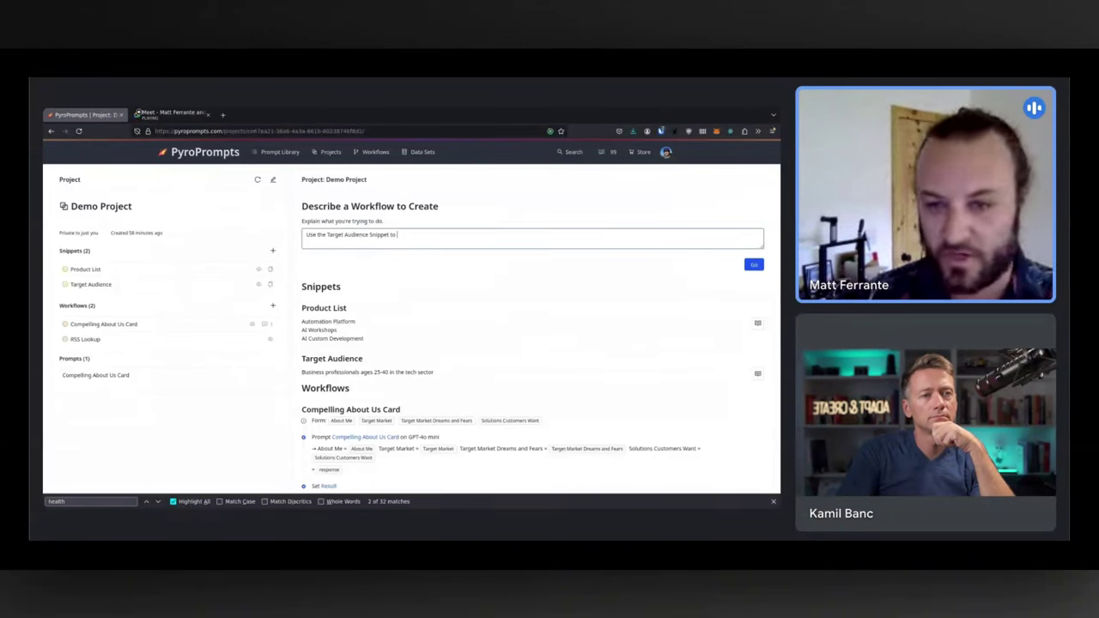
pyautogui.write('te a c')
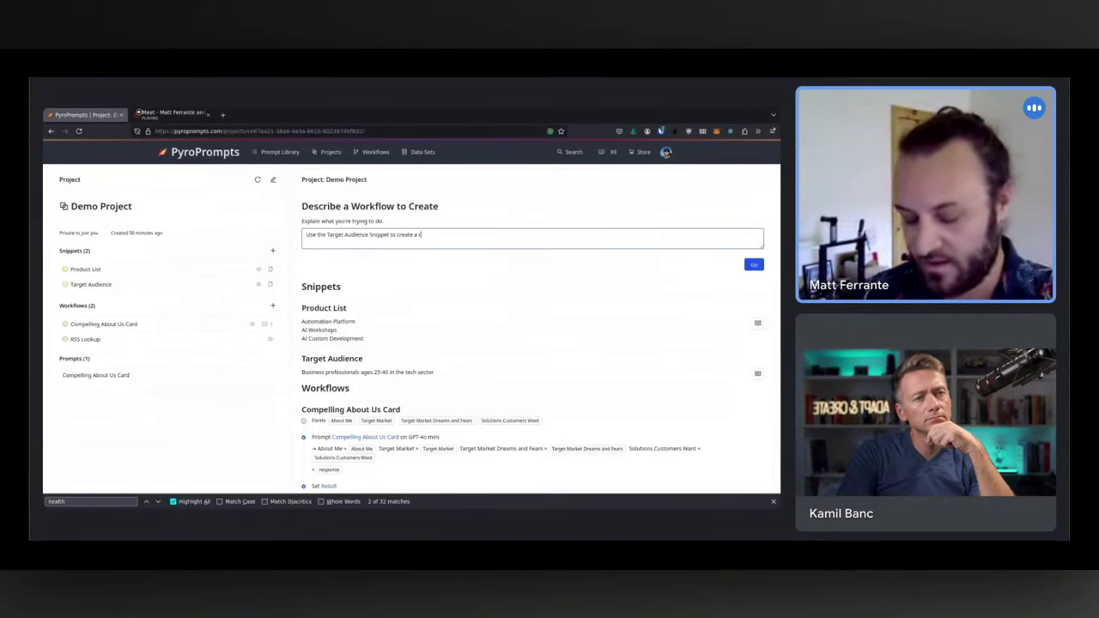
pyautogui.write('ustom marketing pla')
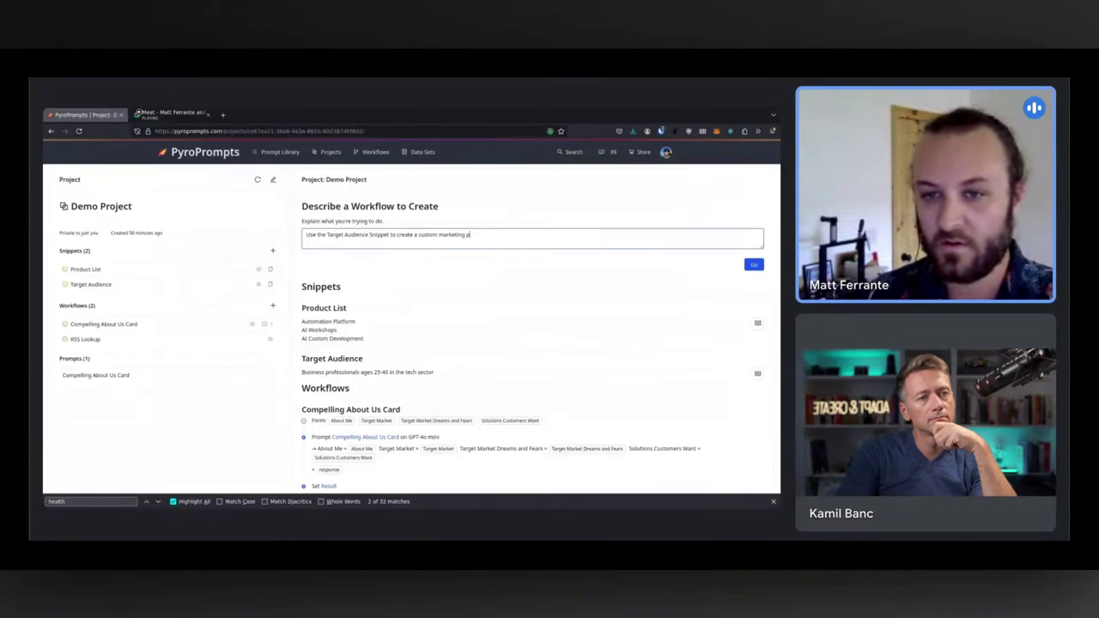
pyautogui.write('n')
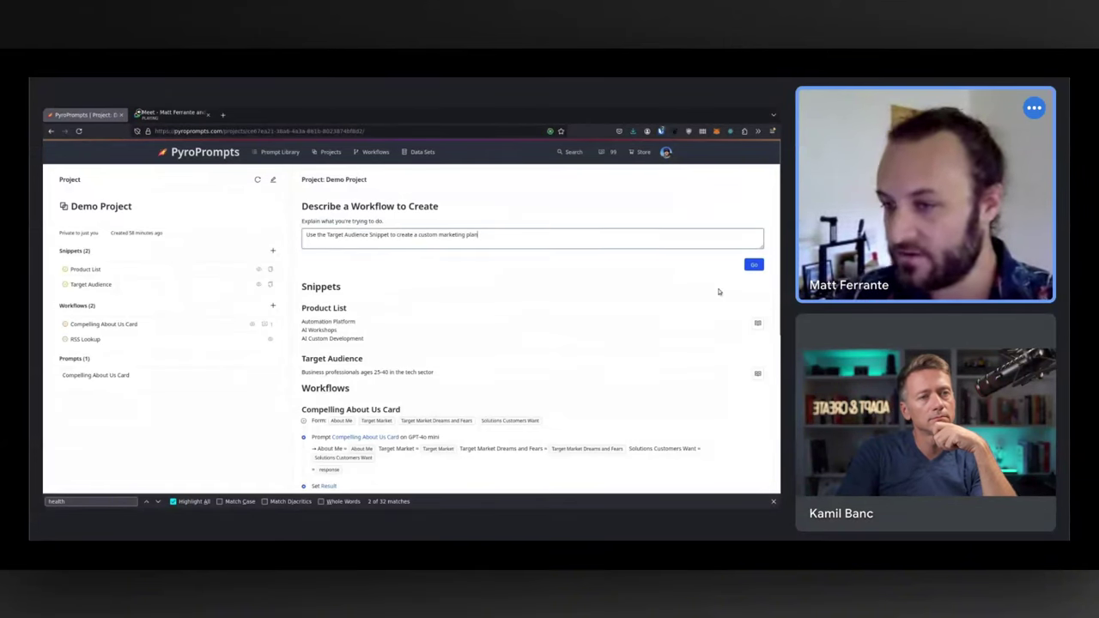
pyautogui.click(754, 265)
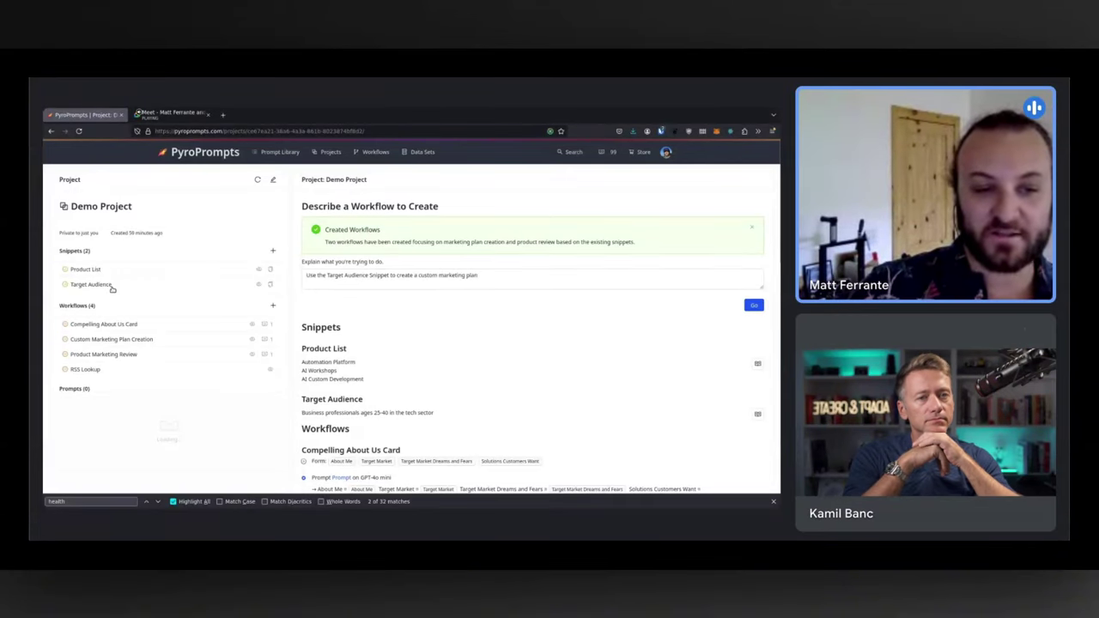
# - Open the Custom Marketing Plan Creation workflow and examine its form trigger, Execute Prompt step and Set Project Snippet step
pyautogui.click(155, 341)
pyautogui.click(317, 293)
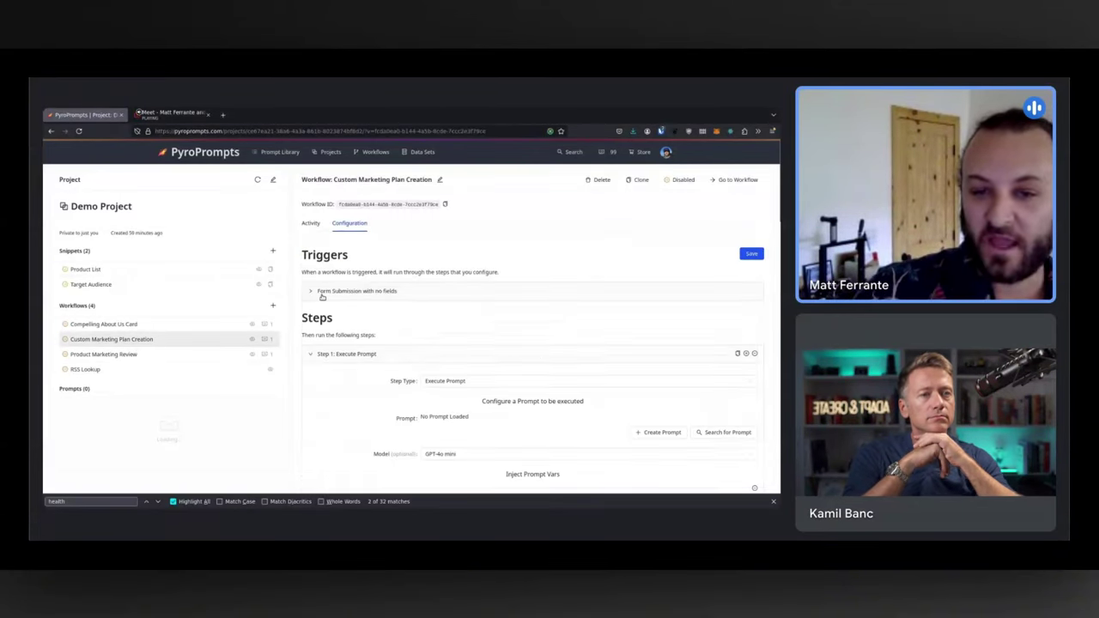
pyautogui.scroll(-3, 369, 363)
pyautogui.click(322, 221)
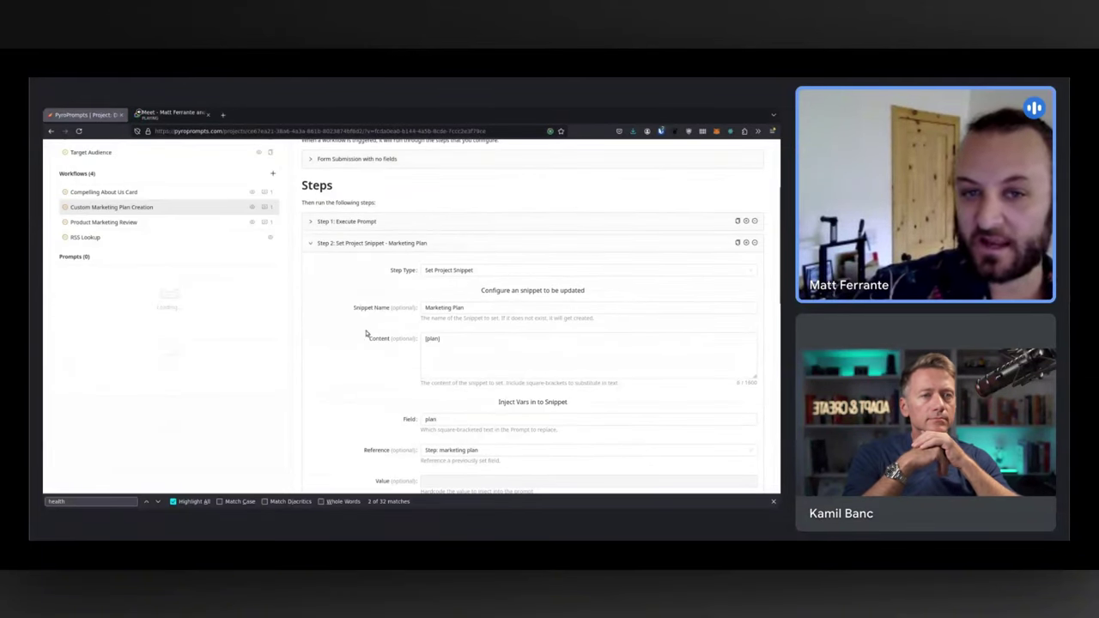
pyautogui.scroll(-1, 318, 196)
pyautogui.scroll(5, 344, 219)
# - Dry-run the Custom Marketing Plan Creation workflow and read its response with Markdown formatting shown
pyautogui.click(311, 225)
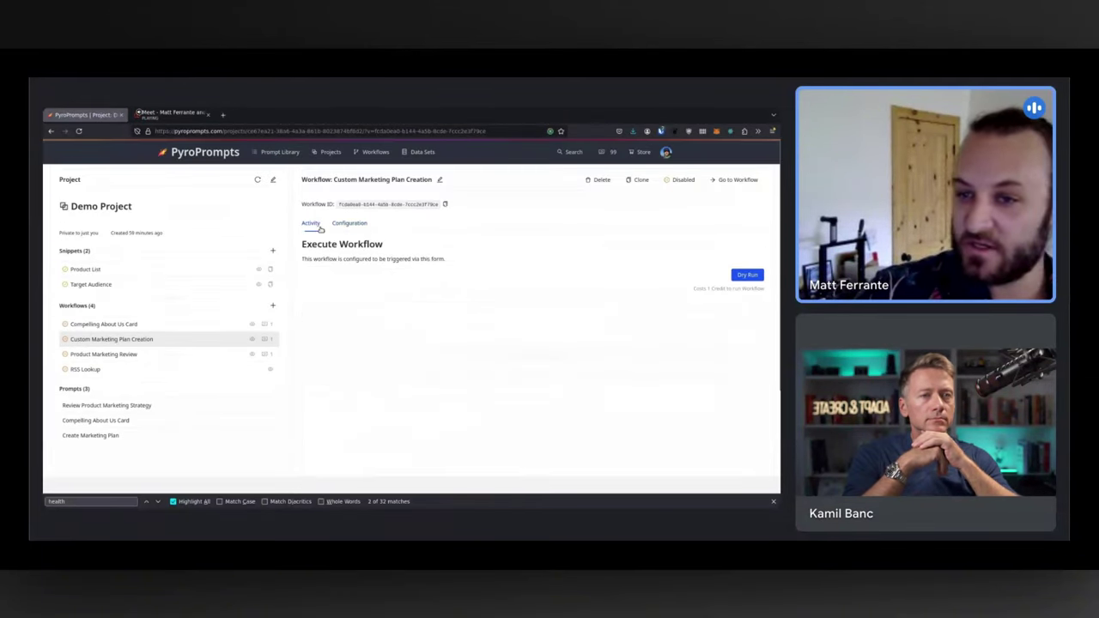
pyautogui.click(746, 275)
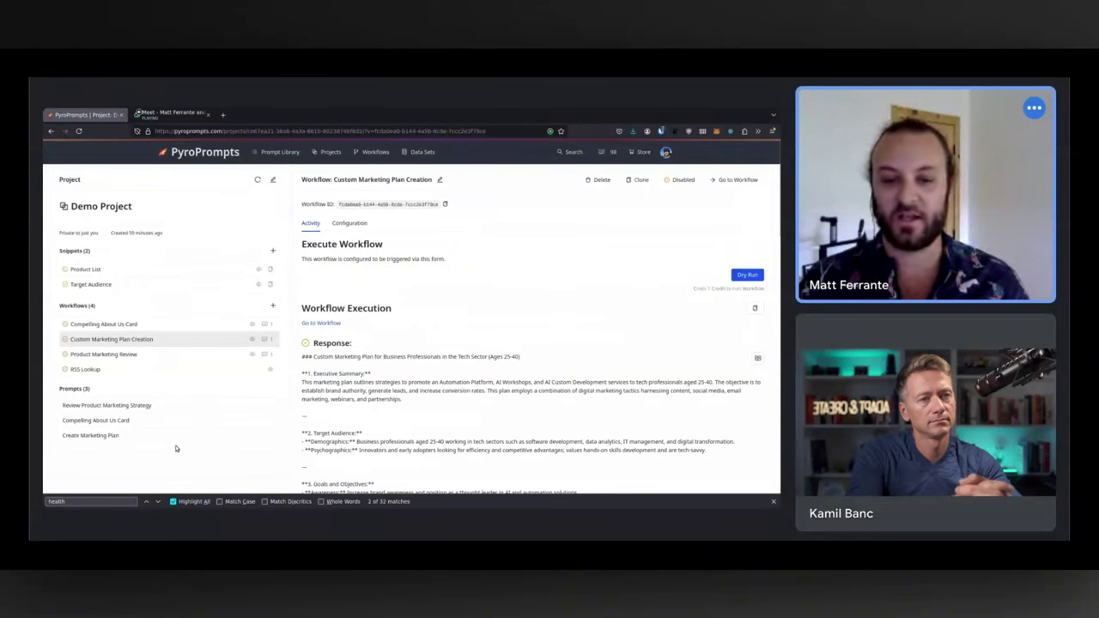
pyautogui.scroll(-2, 348, 364)
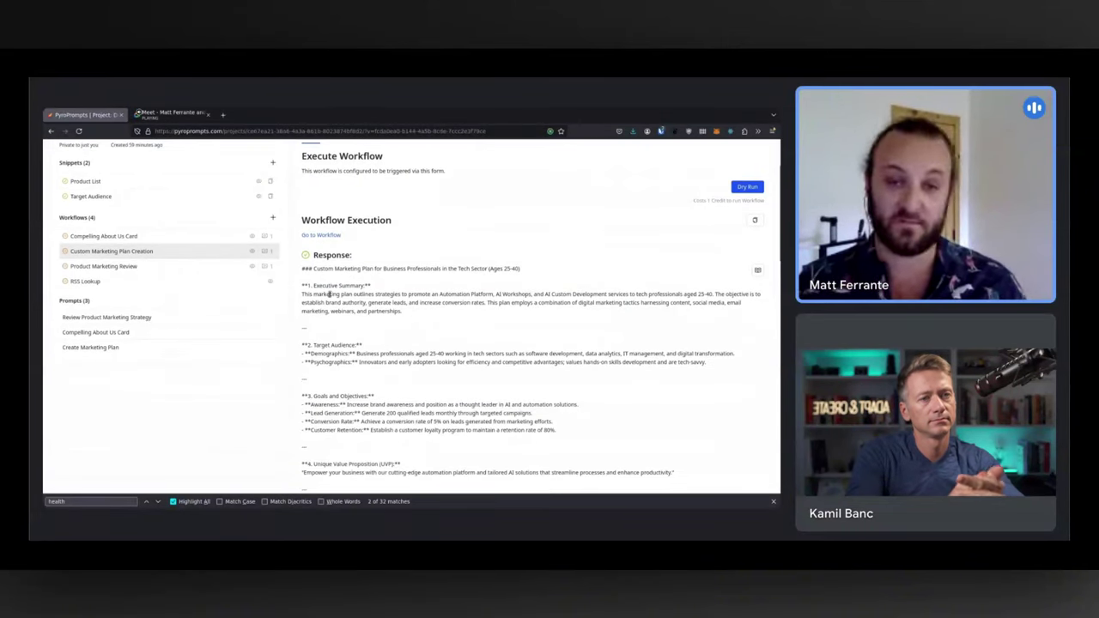
pyautogui.click(757, 270)
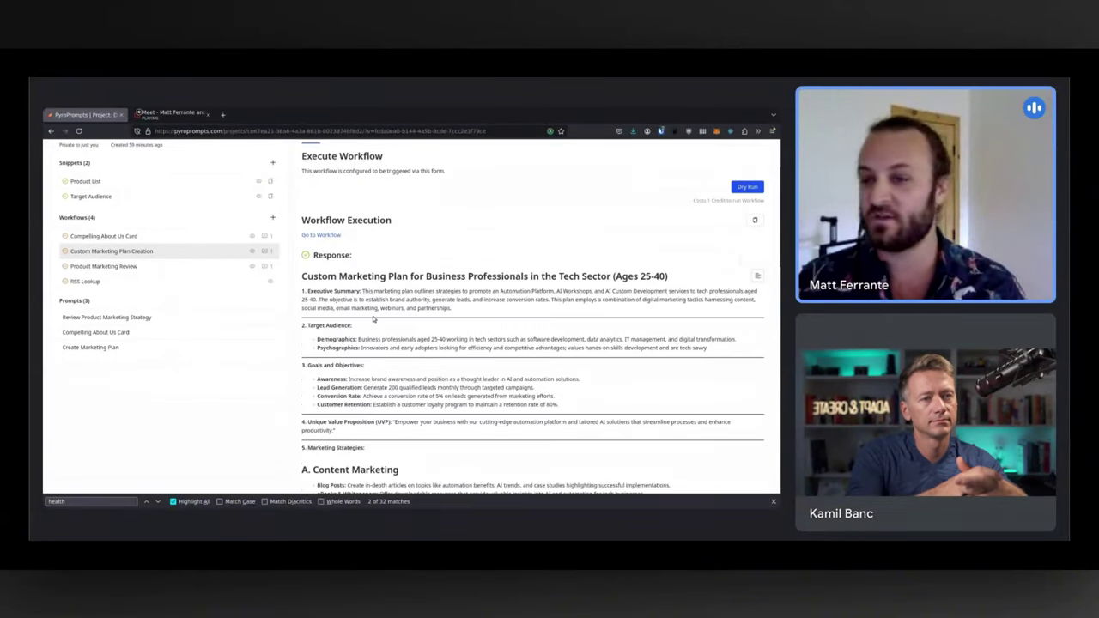
pyautogui.click(758, 275)
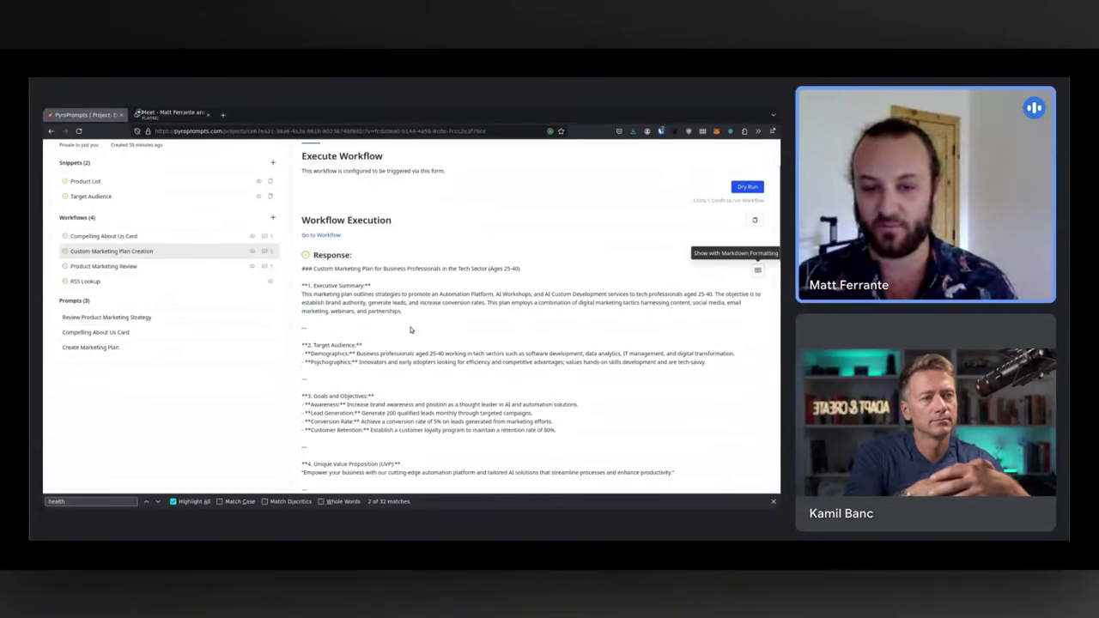
pyautogui.scroll(-1, 411, 330)
pyautogui.click(757, 227)
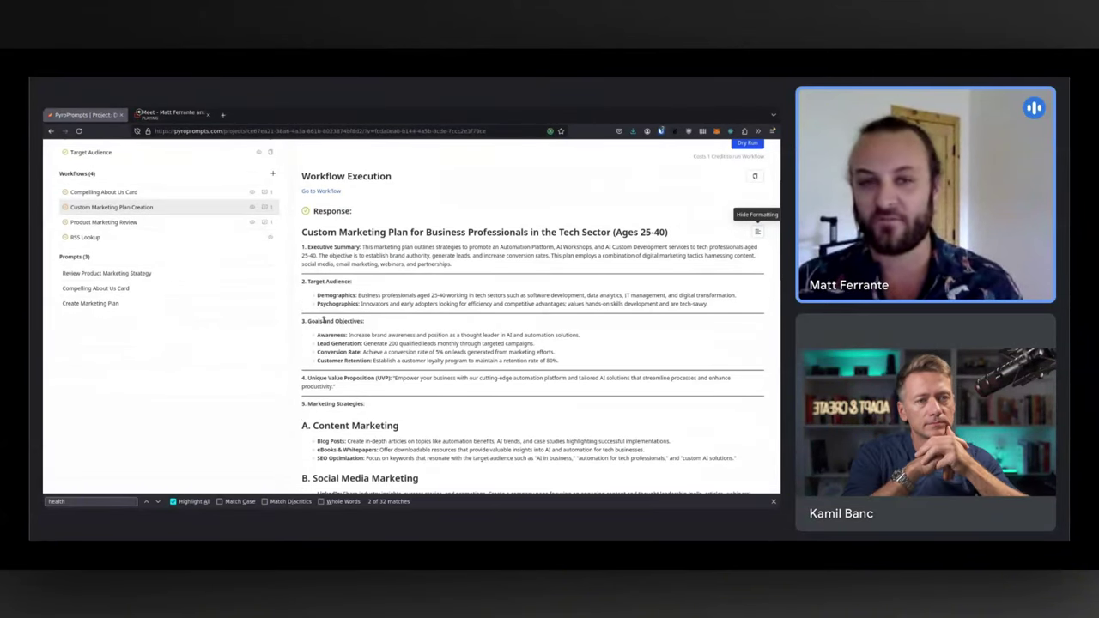
pyautogui.scroll(-1, 309, 386)
pyautogui.scroll(1, 302, 420)
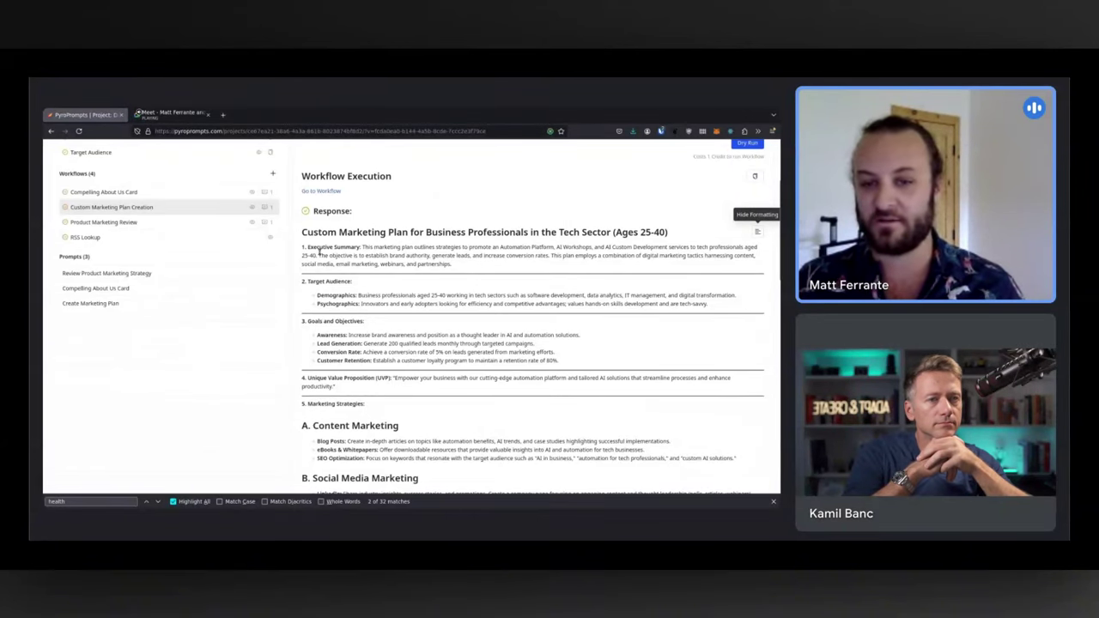
pyautogui.scroll(3, 125, 274)
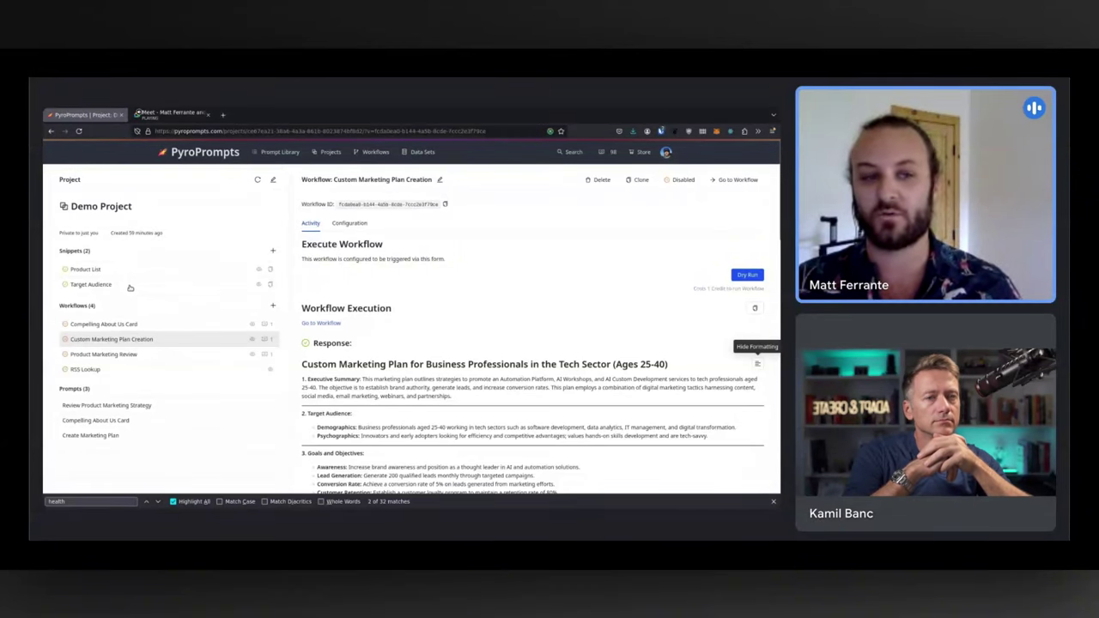
# - Replace the Target Audience snippet's content with "Health Gurus aged 15-30 female" and save it
pyautogui.click(130, 285)
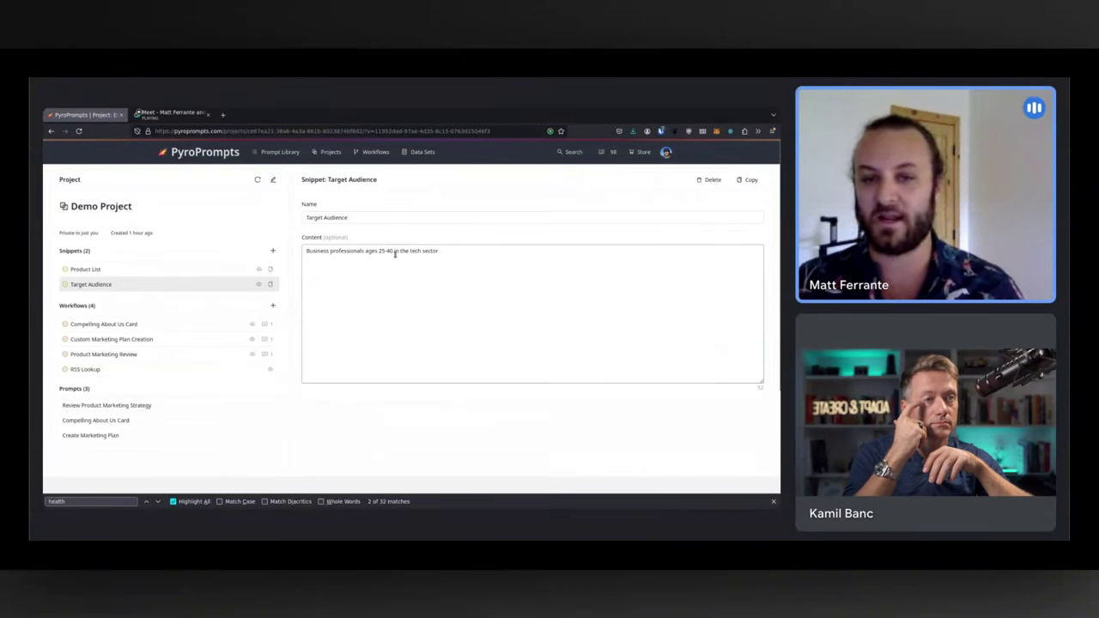
pyautogui.moveTo(461, 252); pyautogui.dragTo(289, 253)
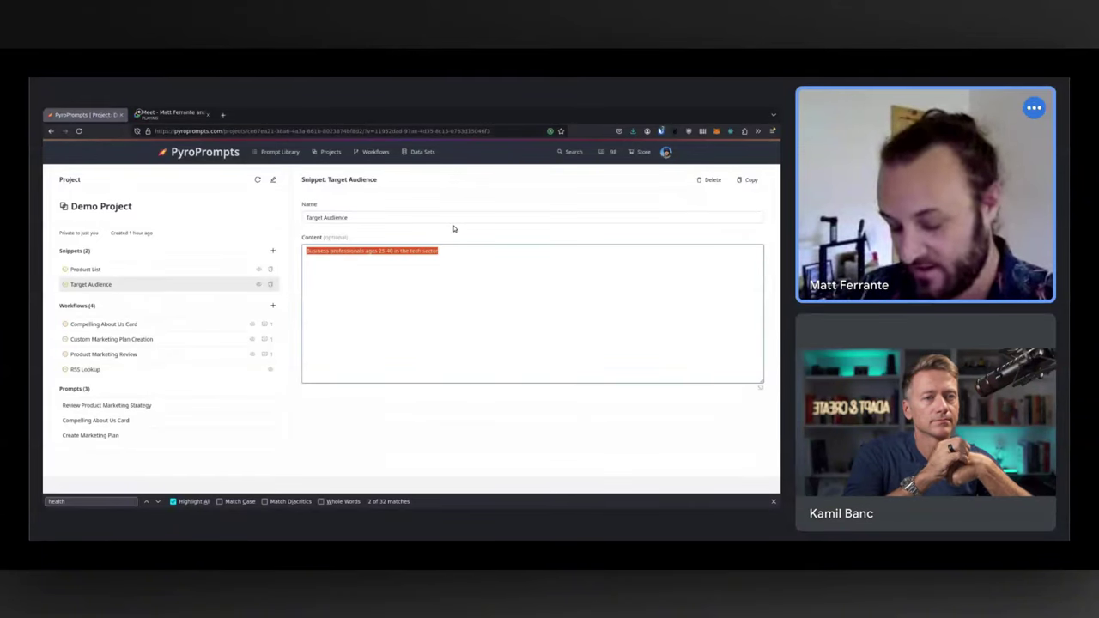
pyautogui.write('Health Gurus aged 15-30 f')
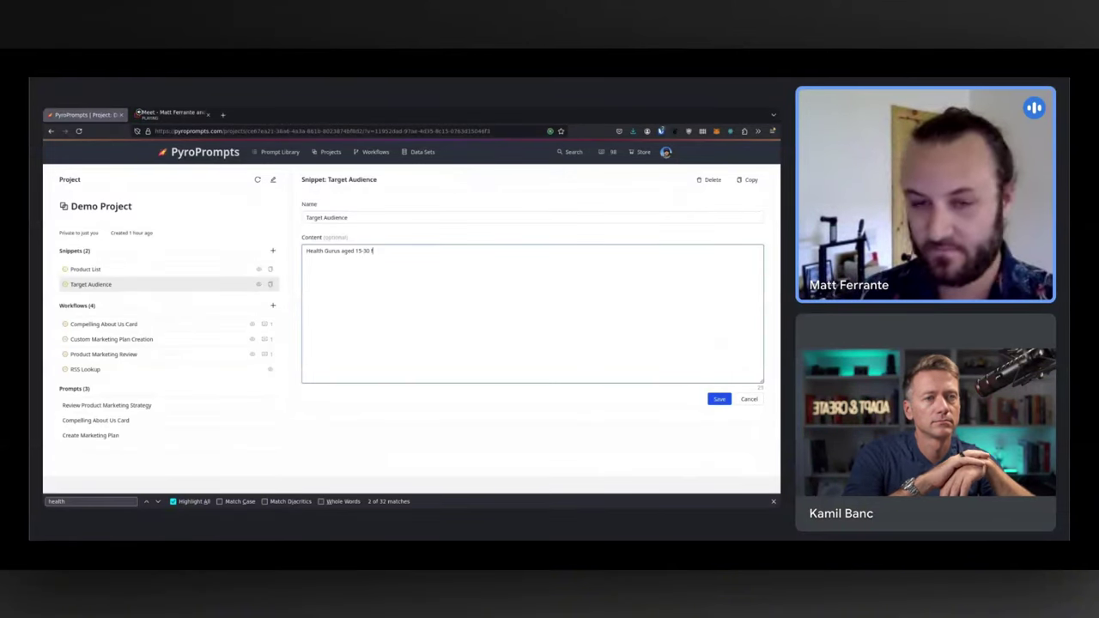
pyautogui.write('emale')
pyautogui.click(729, 401)
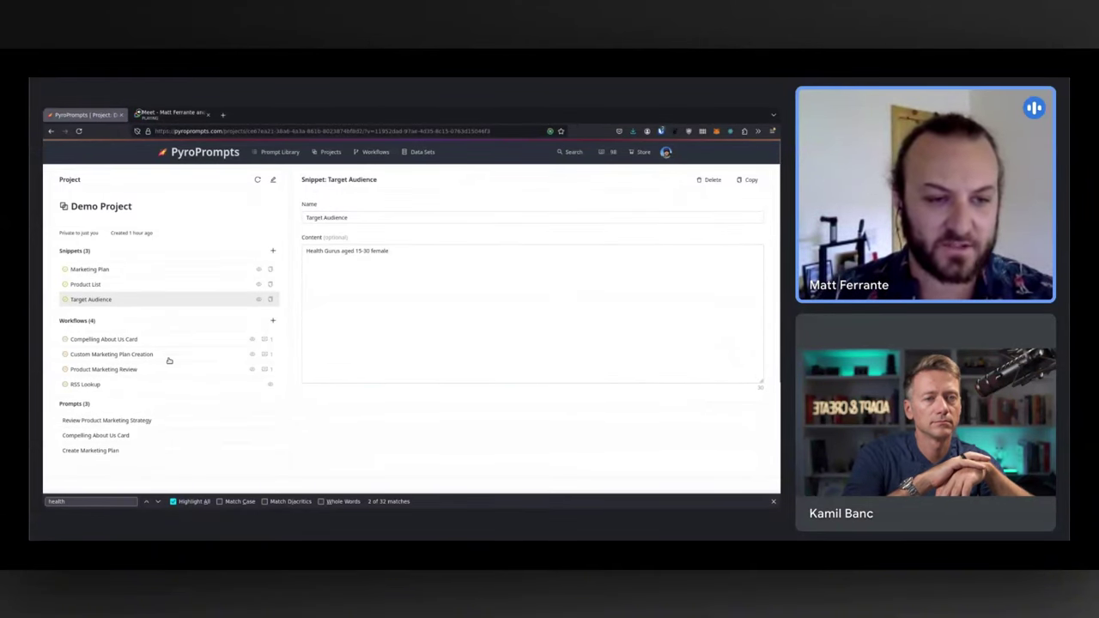
# - Dry-run Custom Marketing Plan Creation again with the updated Target Audience snippet and view the new response with Markdown formatting
pyautogui.click(169, 361)
pyautogui.click(311, 223)
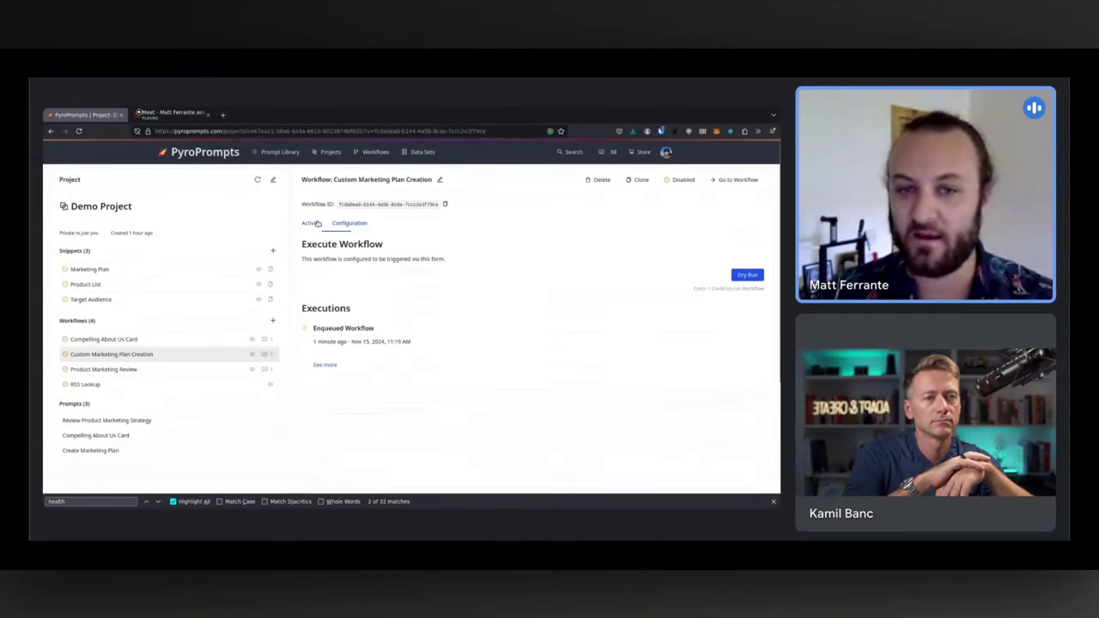
pyautogui.click(750, 275)
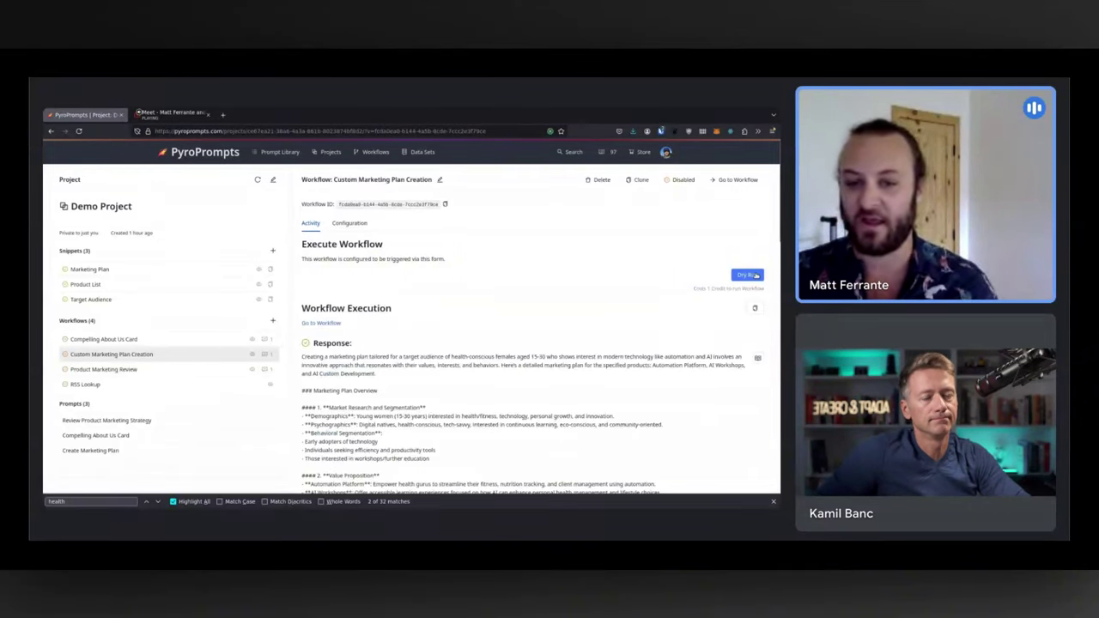
pyautogui.click(759, 360)
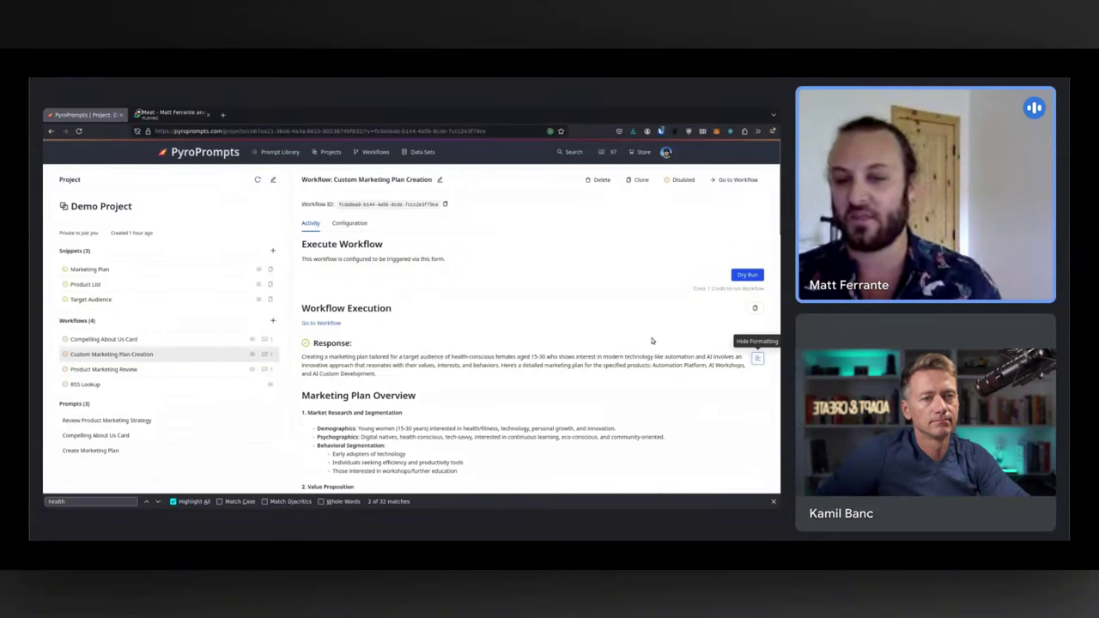
pyautogui.scroll(-2, 490, 314)
pyautogui.scroll(2, 139, 257)
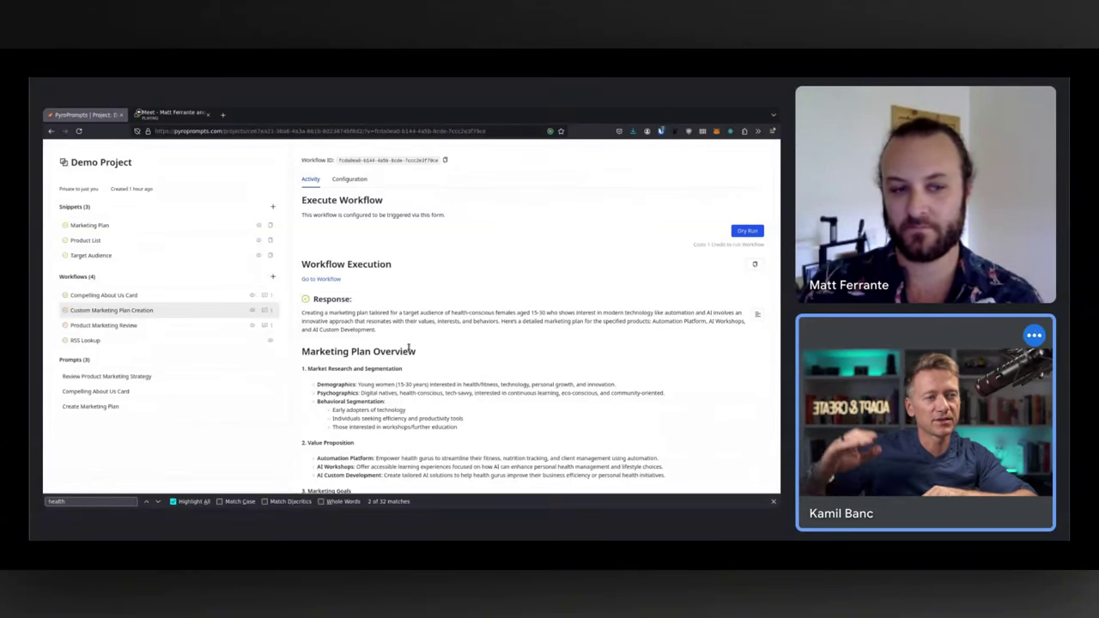
# - Return to the Demo Project overview and view the Marketing Plan snippet with Markdown formatting
pyautogui.click(161, 312)
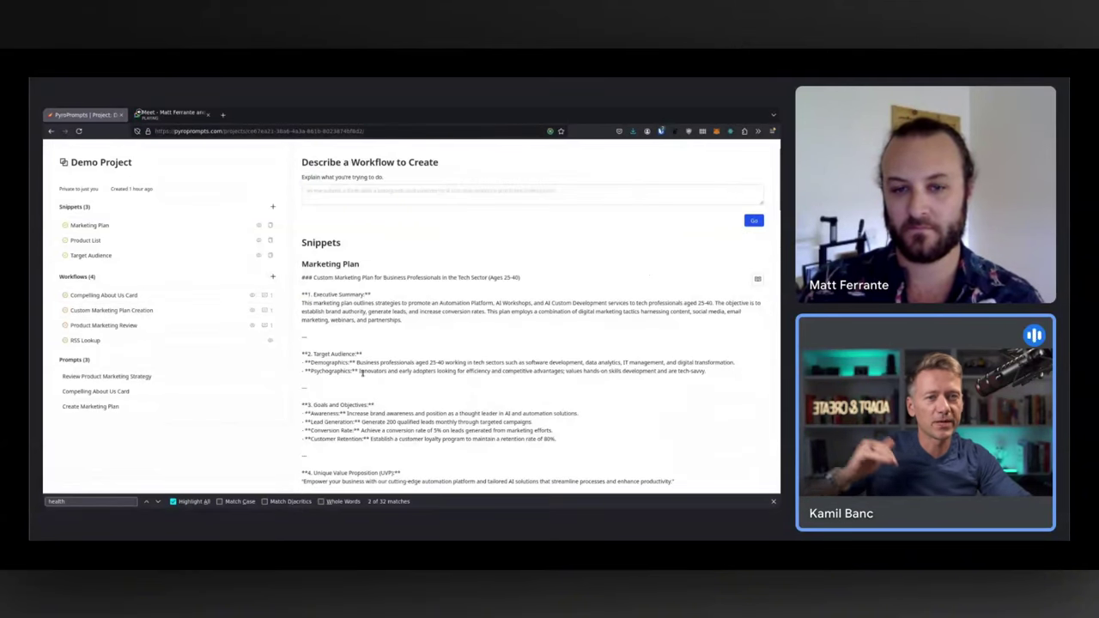
pyautogui.scroll(-5, 492, 347)
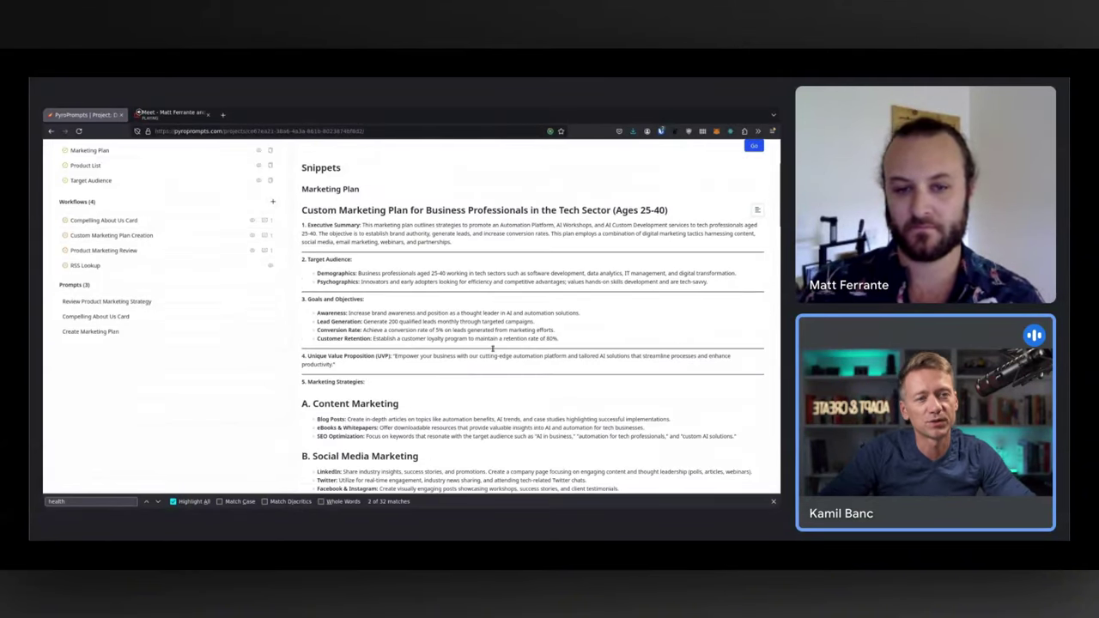
pyautogui.scroll(4, 499, 352)
pyautogui.scroll(1, 499, 352)
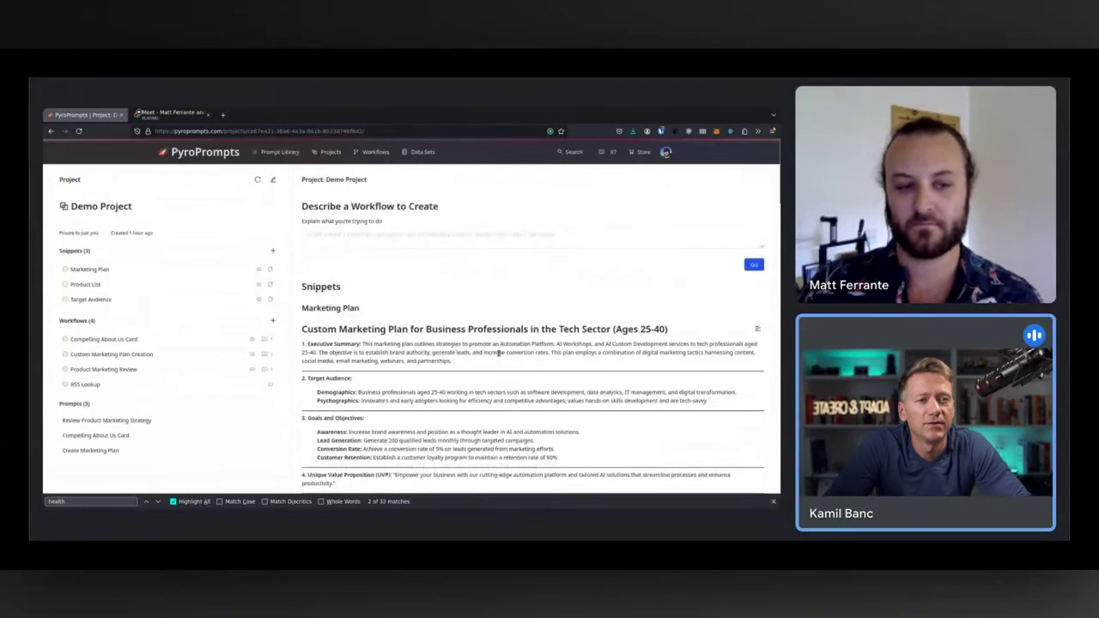